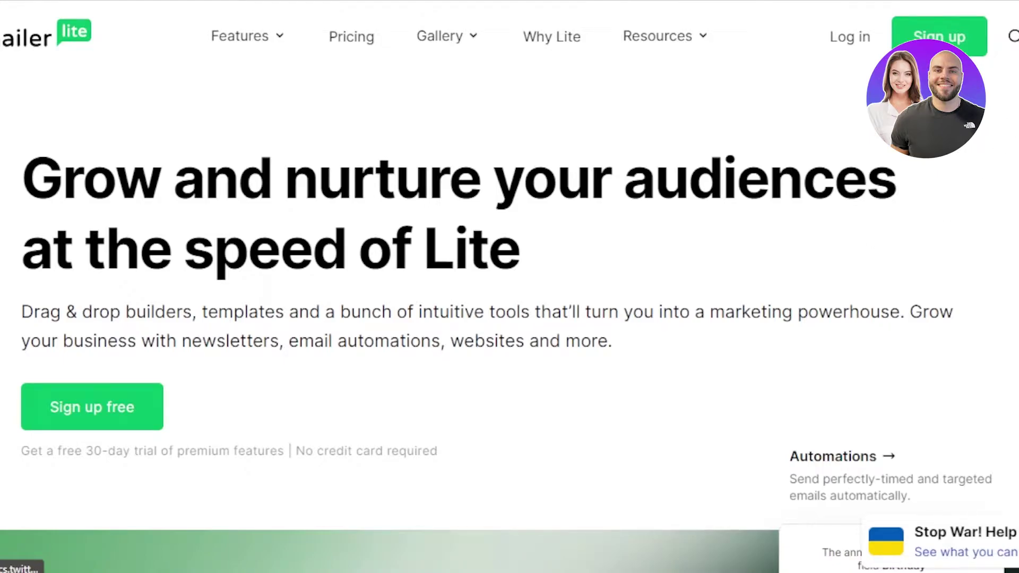
Scroll down the MailerLite page and bring up the Forever Free signup form.
scroll(509, 287, "down", 6)
scroll(509, 286, "down", 6)
scroll(509, 287, "down", 5)
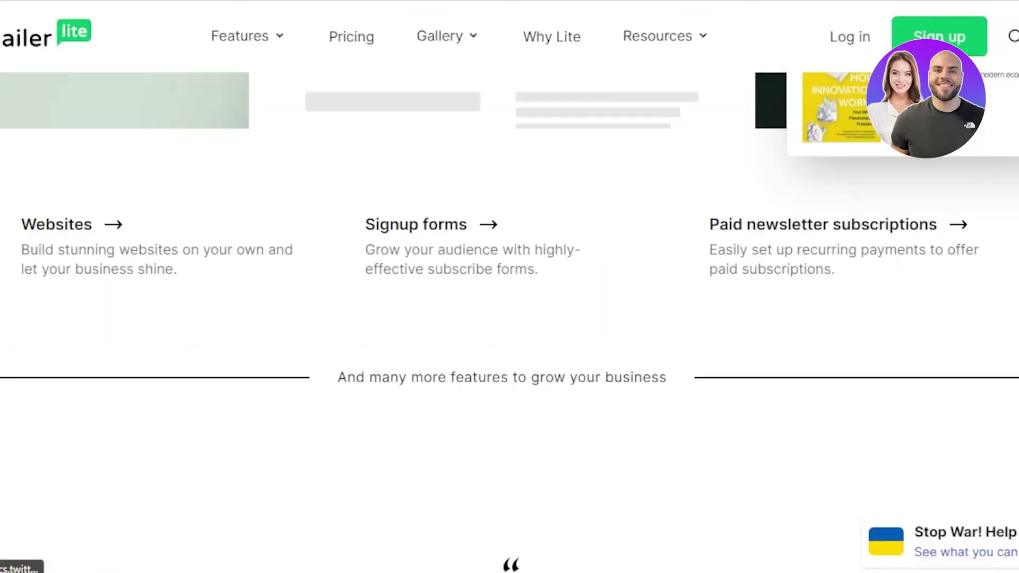
scroll(509, 286, "down", 4)
scroll(509, 286, "down", 4)
scroll(509, 286, "down", 6)
scroll(509, 287, "down", 7)
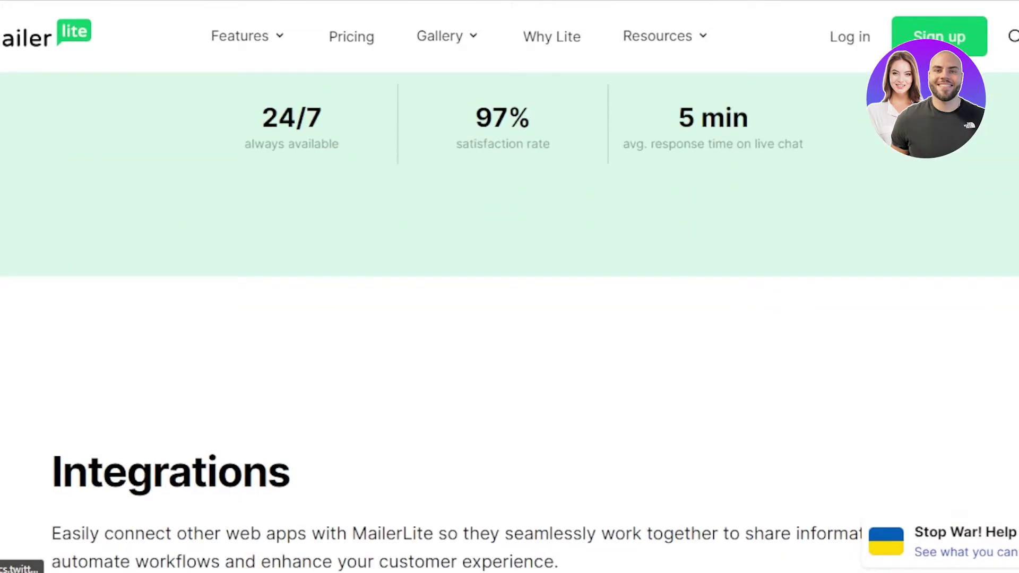
scroll(509, 287, "down", 5)
scroll(509, 286, "down", 2)
scroll(510, 287, "down", 3)
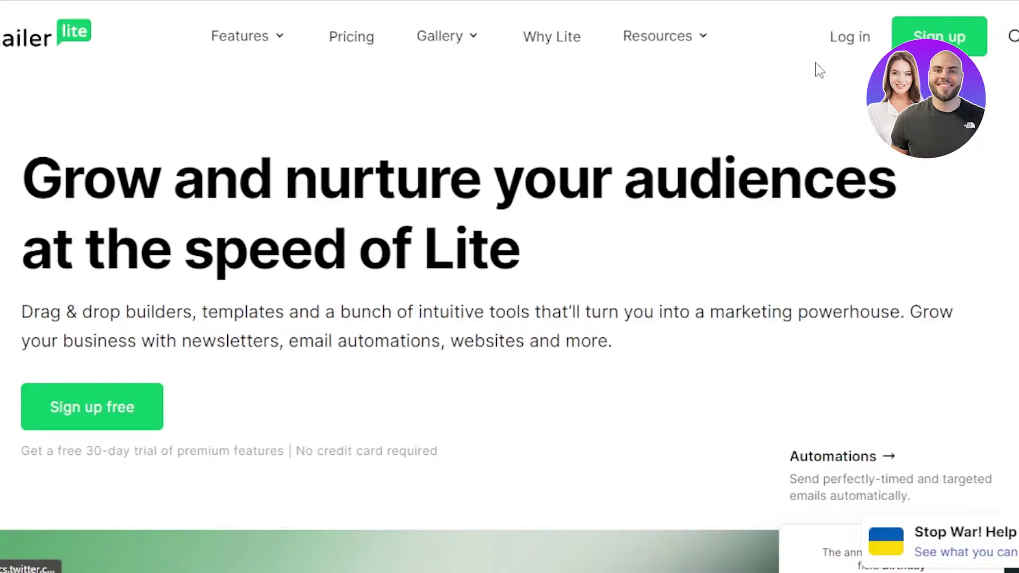
left_click(932, 35)
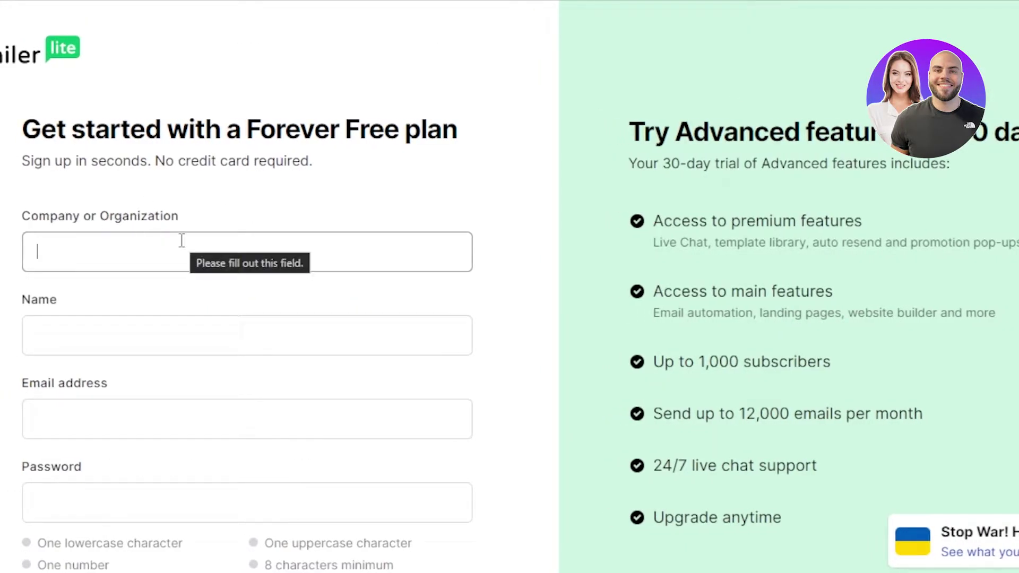
Autofill the signup form with company name 'zinho' and fill in the name.
left_click(164, 250)
left_click(154, 300)
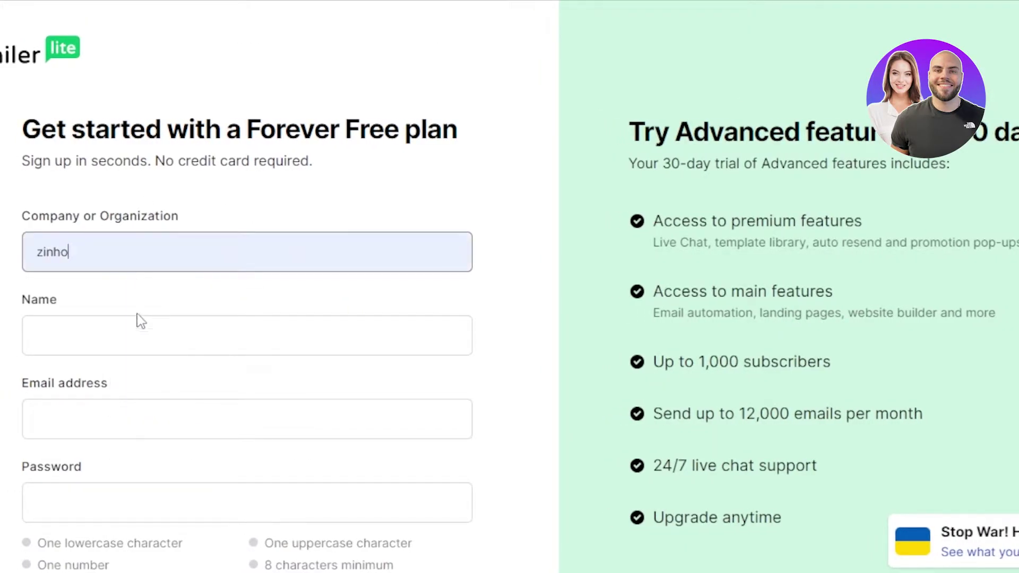
left_click(101, 340)
left_click(525, 275)
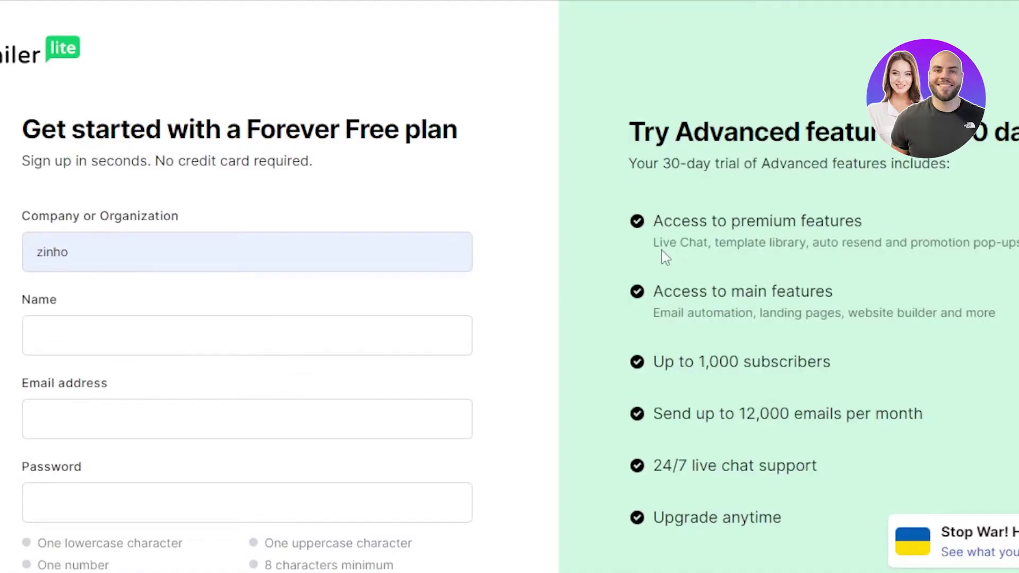
scroll(531, 366, "down", 4)
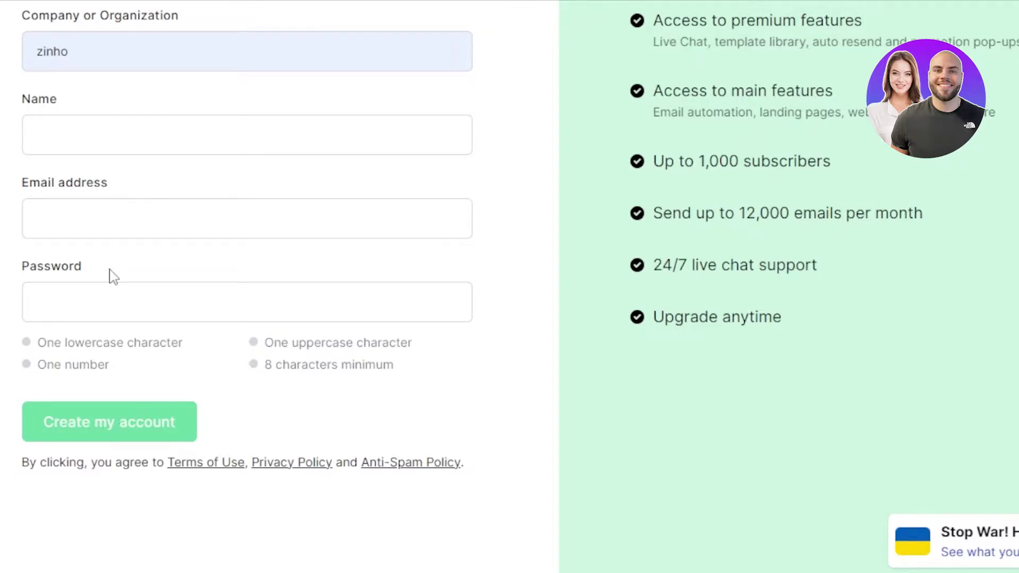
scroll(32, 113, "up", 4)
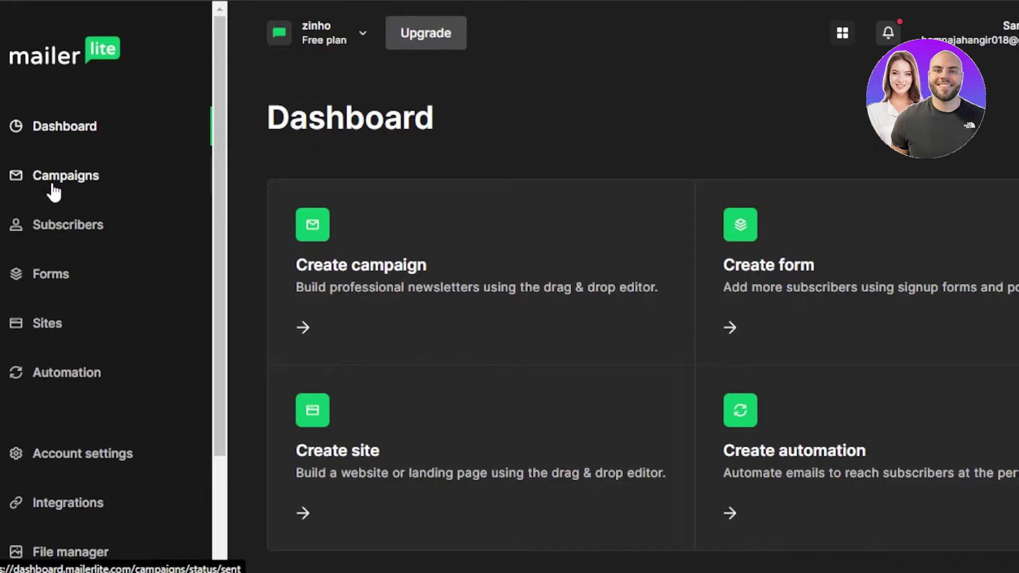
left_click_drag(227, 145, 216, 215)
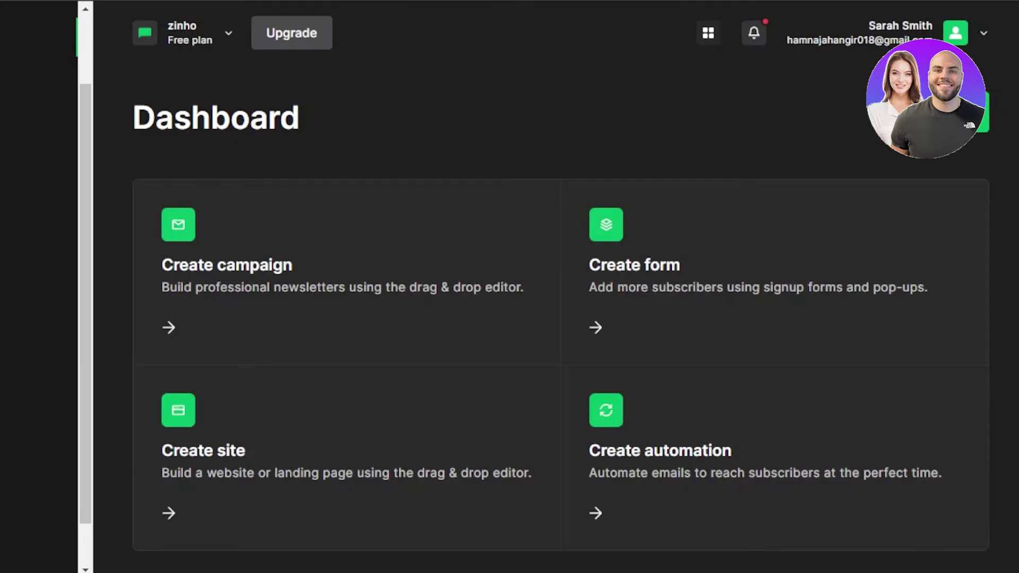
scroll(561, 287, "down", 2)
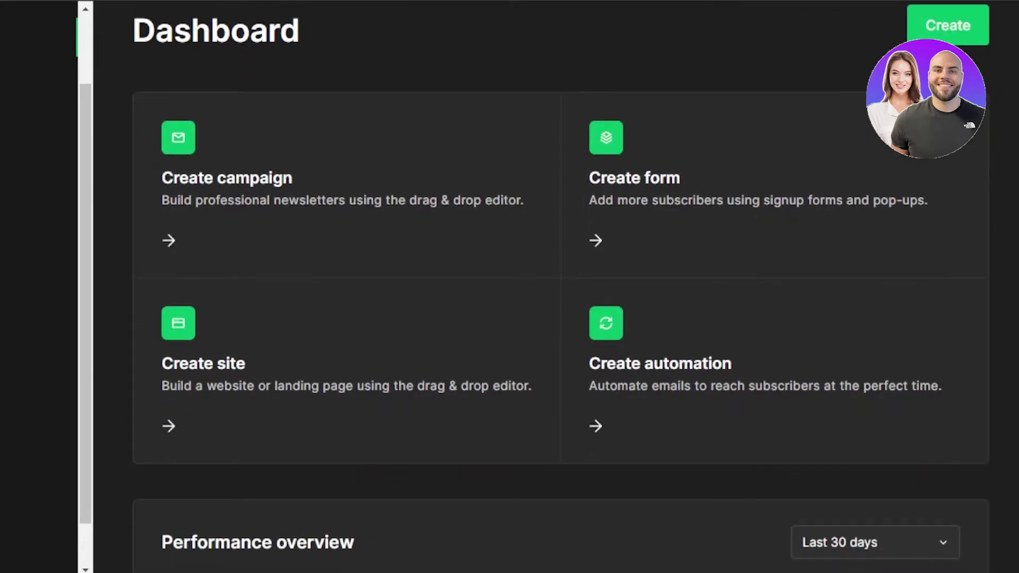
scroll(561, 287, "down", 1)
scroll(561, 286, "down", 3)
scroll(561, 286, "down", 5)
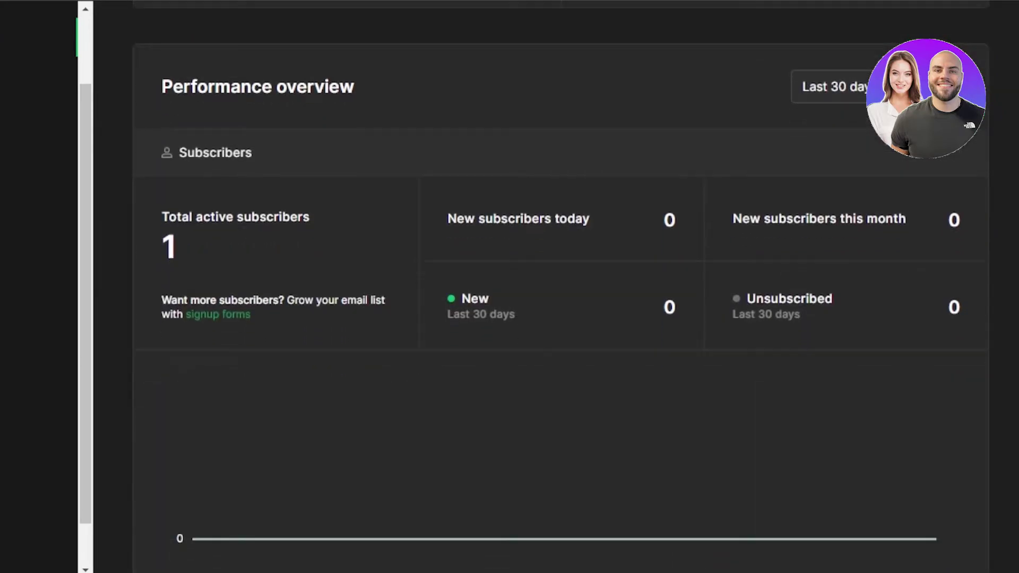
scroll(429, 97, "up", 5)
scroll(429, 97, "up", 6)
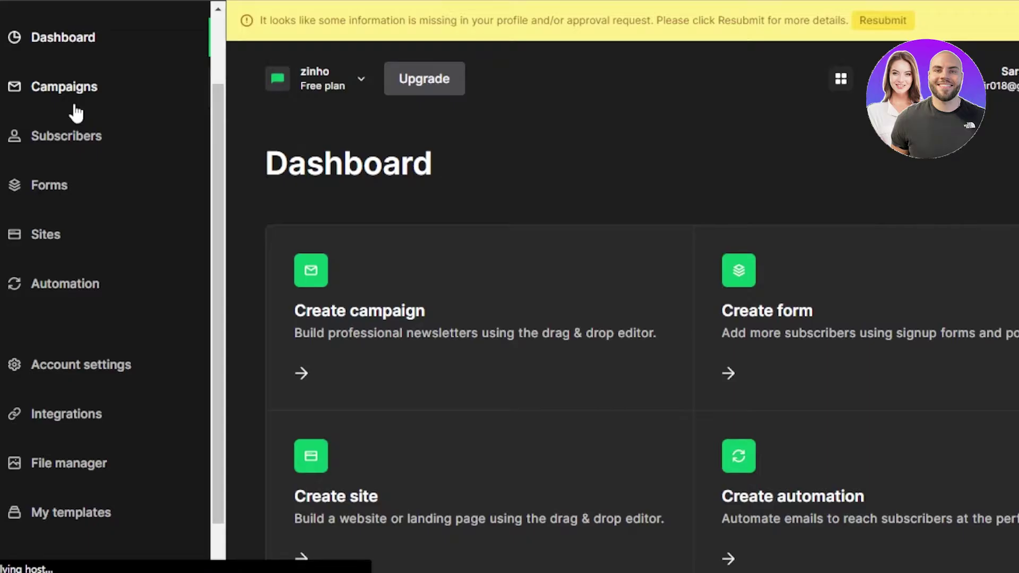
Start a new Regular campaign in Campaigns named 'test', then save and continue.
left_click(76, 106)
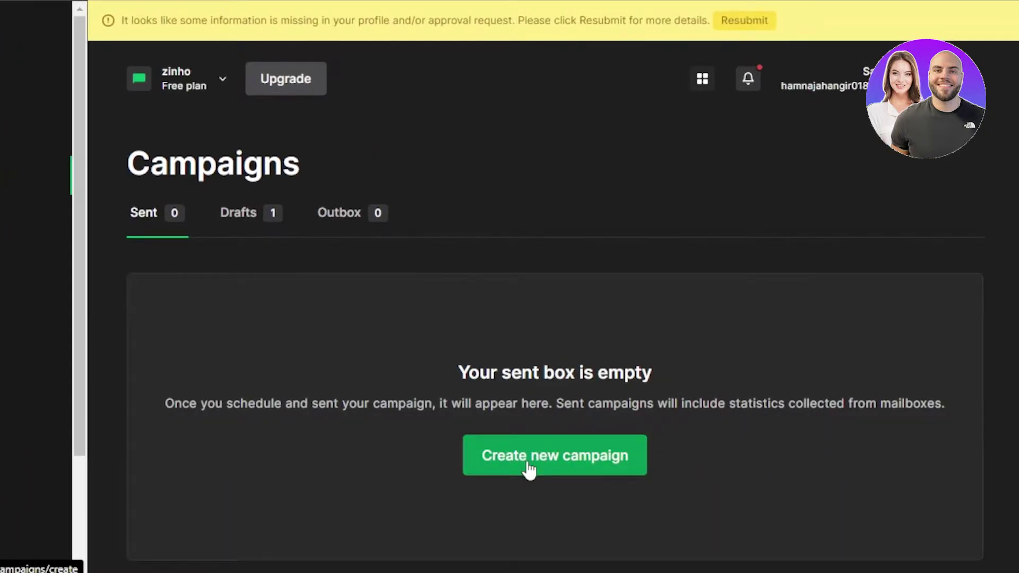
left_click(529, 470)
left_click(252, 374)
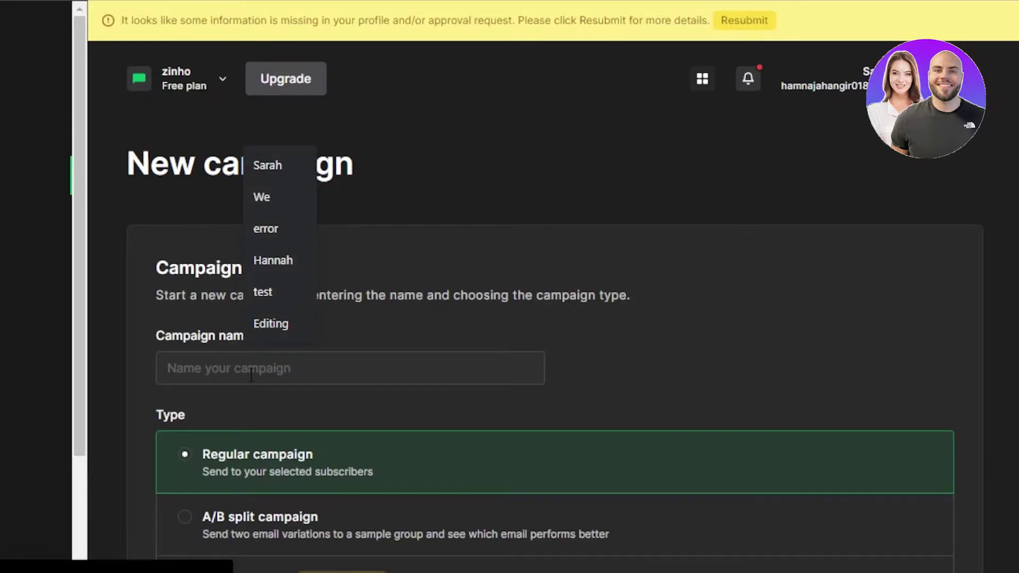
type("test")
key("Escape")
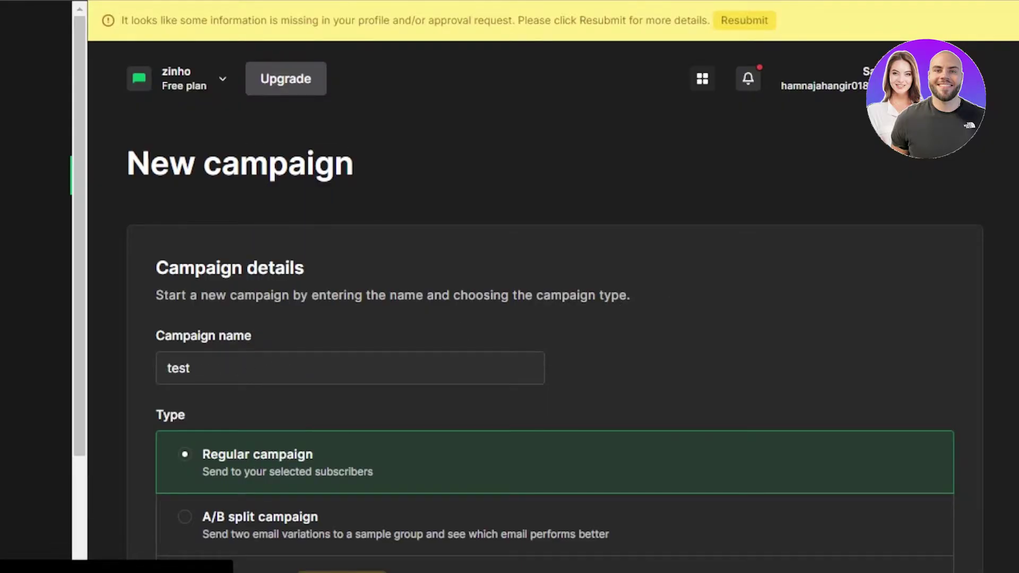
scroll(409, 306, "down", 4)
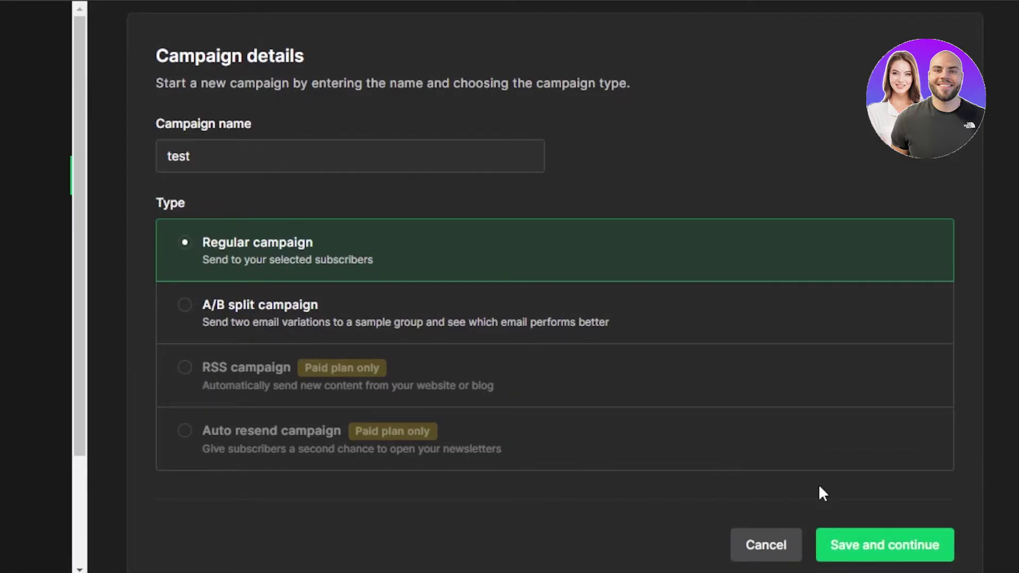
left_click(866, 552)
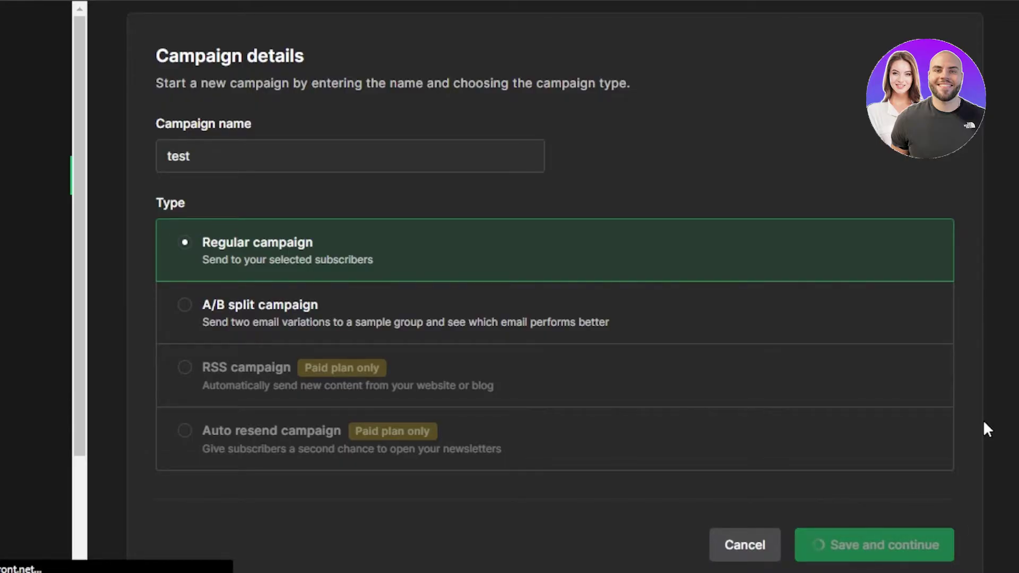
scroll(555, 286, "down", 1)
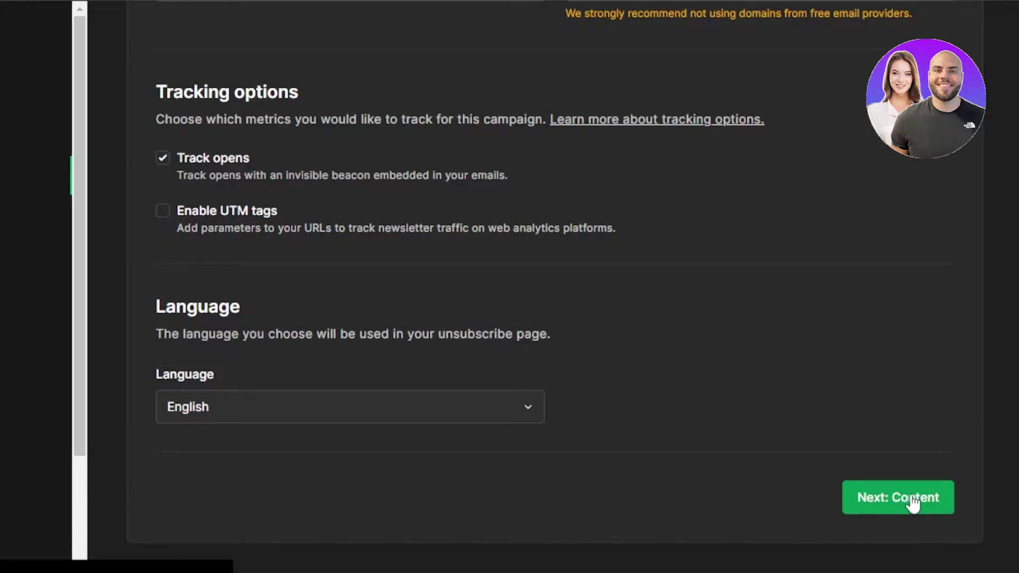
Advance the 'test' campaign to its Content step and browse the Template gallery.
left_click(912, 498)
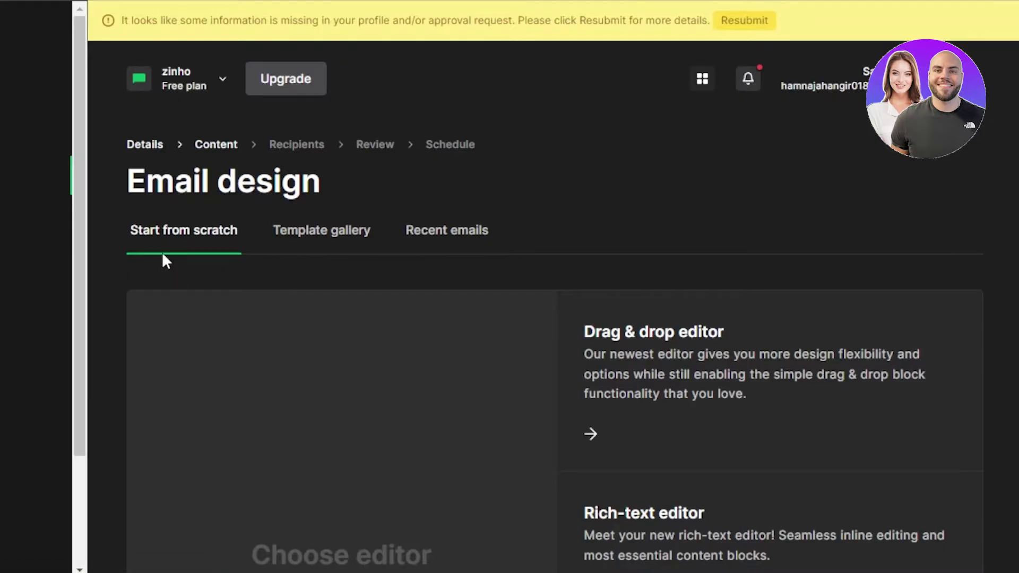
left_click(317, 232)
left_click(317, 236)
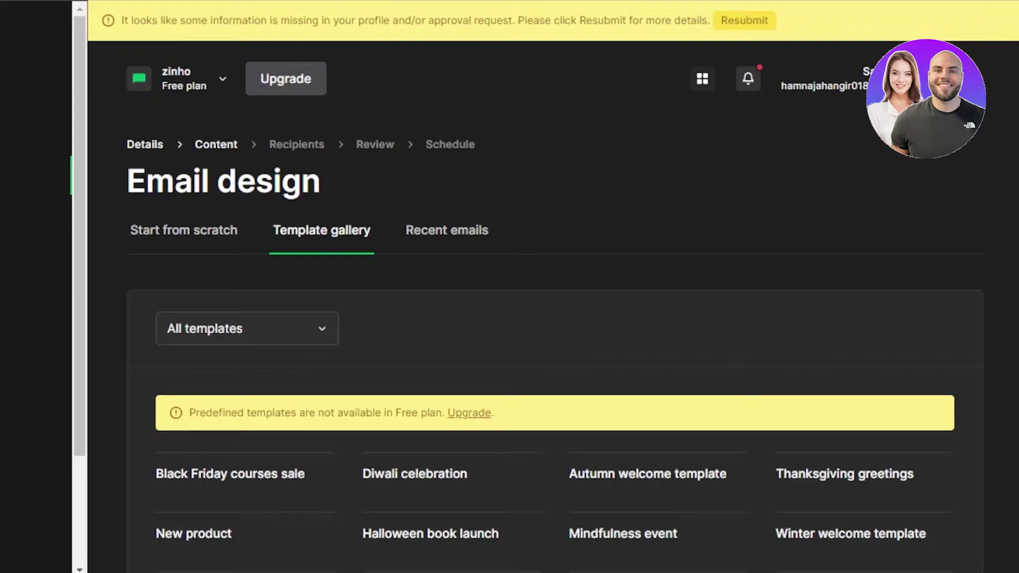
scroll(531, 318, "down", 2)
scroll(807, 352, "down", 1)
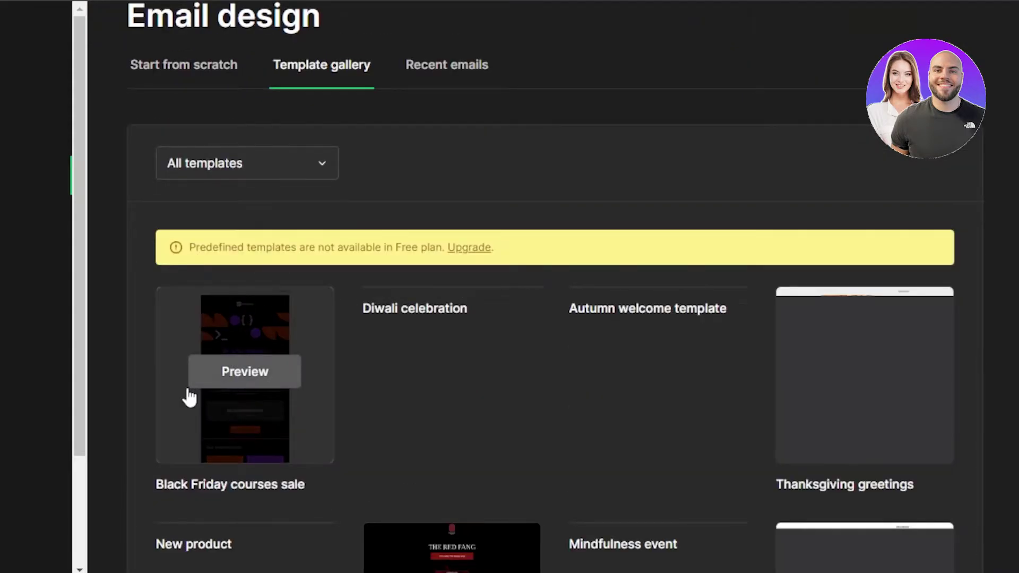
scroll(554, 318, "down", 2)
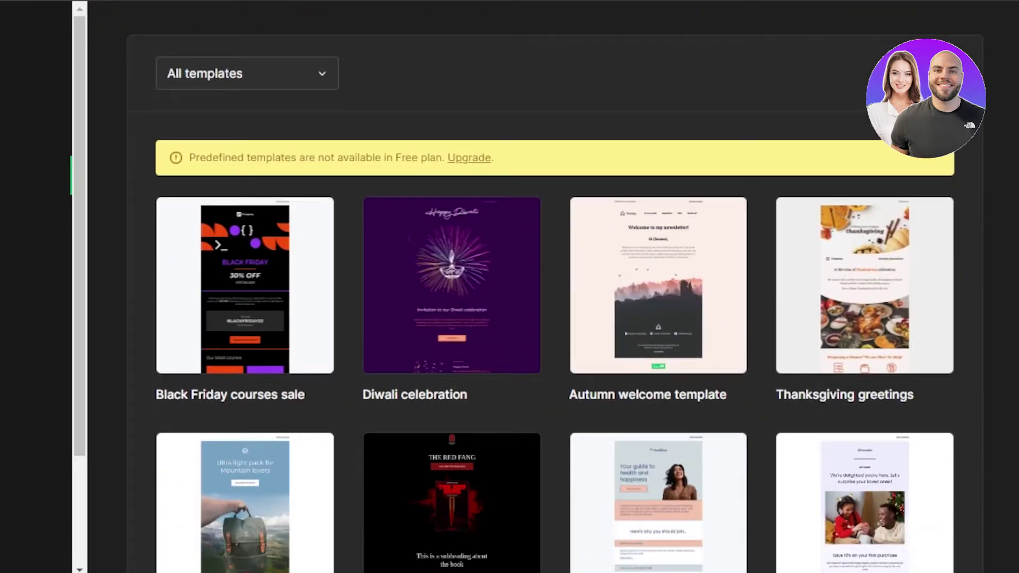
scroll(554, 318, "down", 2)
scroll(554, 319, "down", 5)
scroll(554, 319, "down", 1)
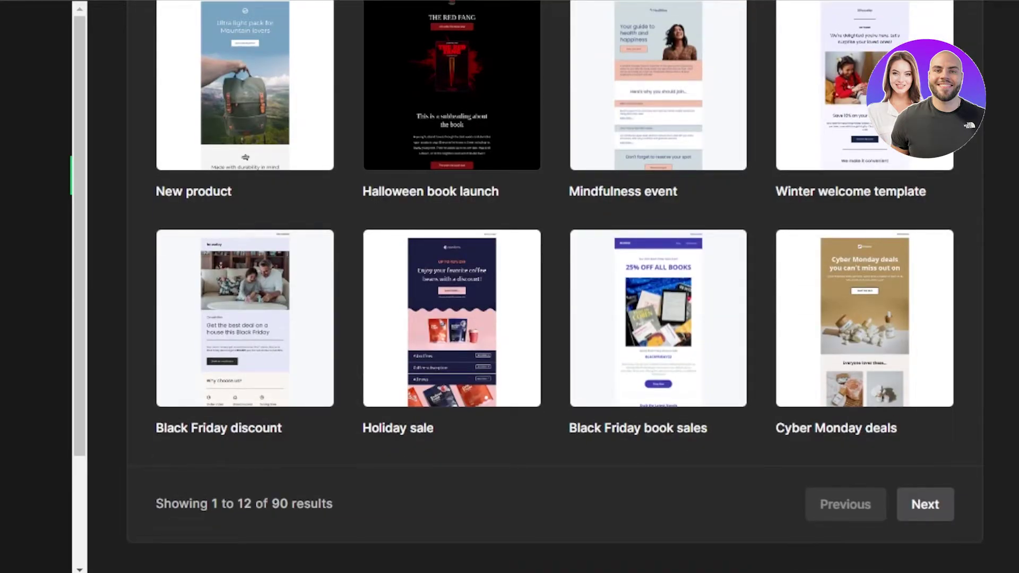
scroll(1007, 374, "up", 6)
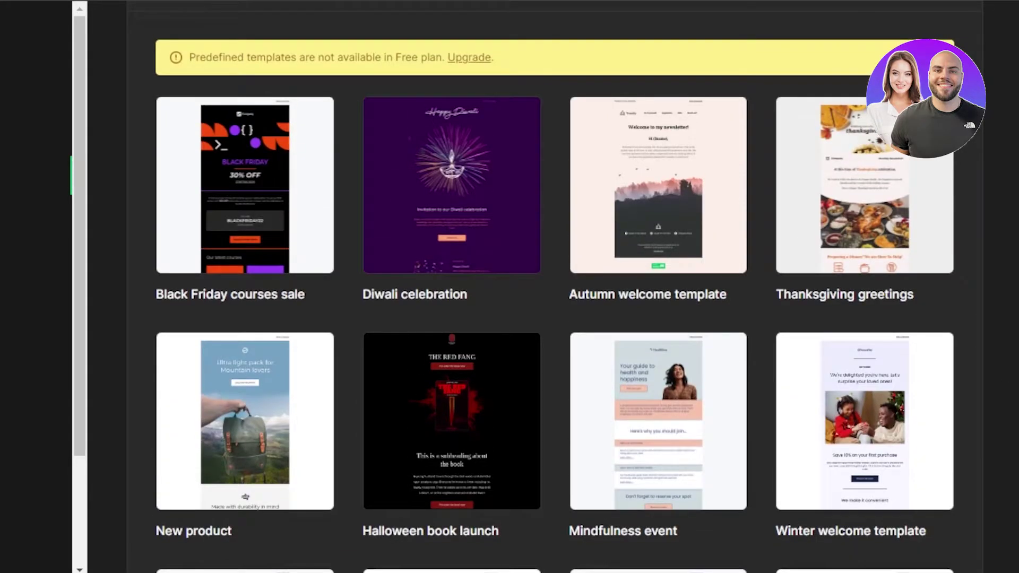
scroll(191, 280, "down", 3)
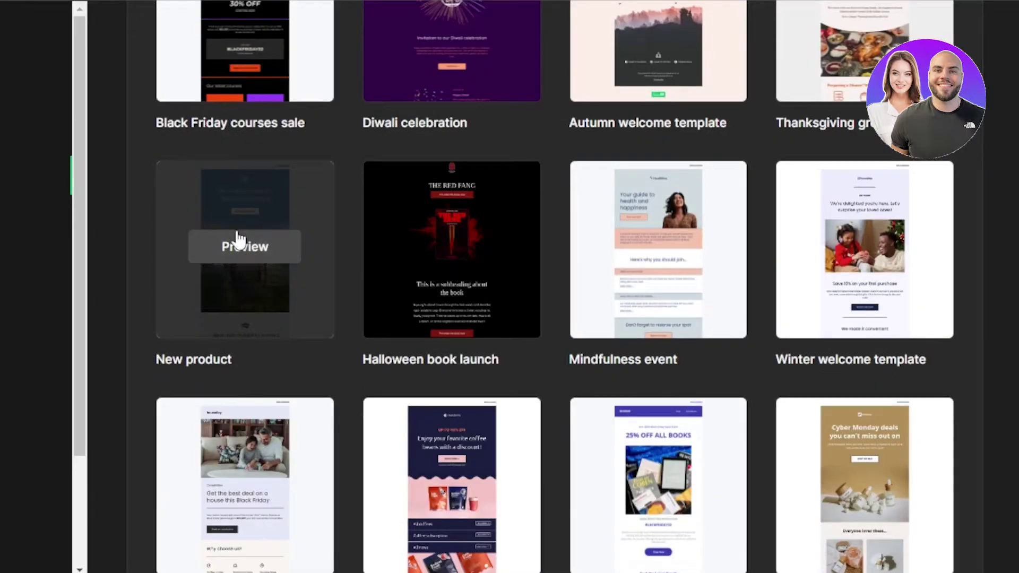
Load the New product (airmail) template into the drag-and-drop editor.
left_click(260, 256)
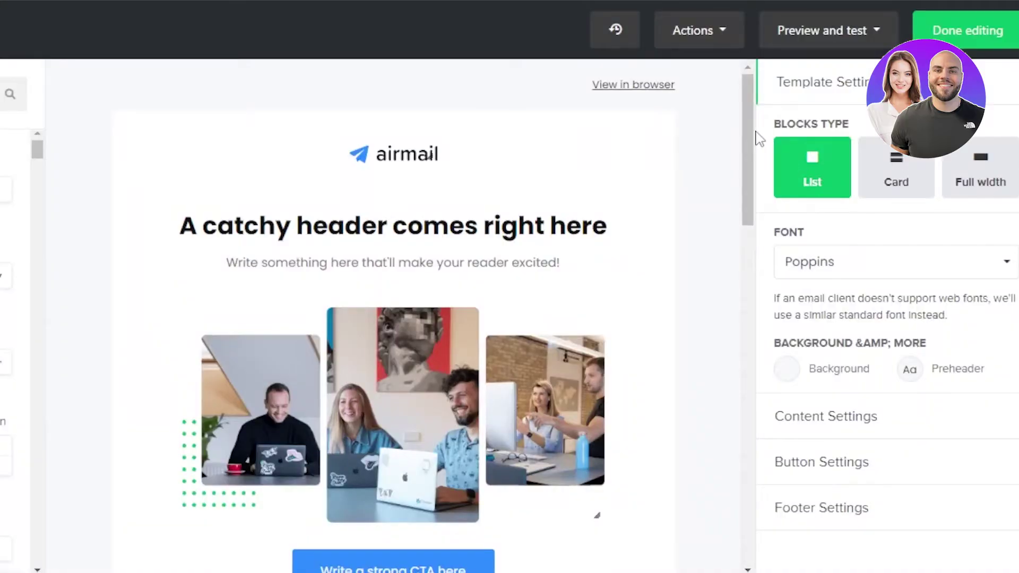
scroll(754, 133, "down", 2)
scroll(754, 133, "up", 2)
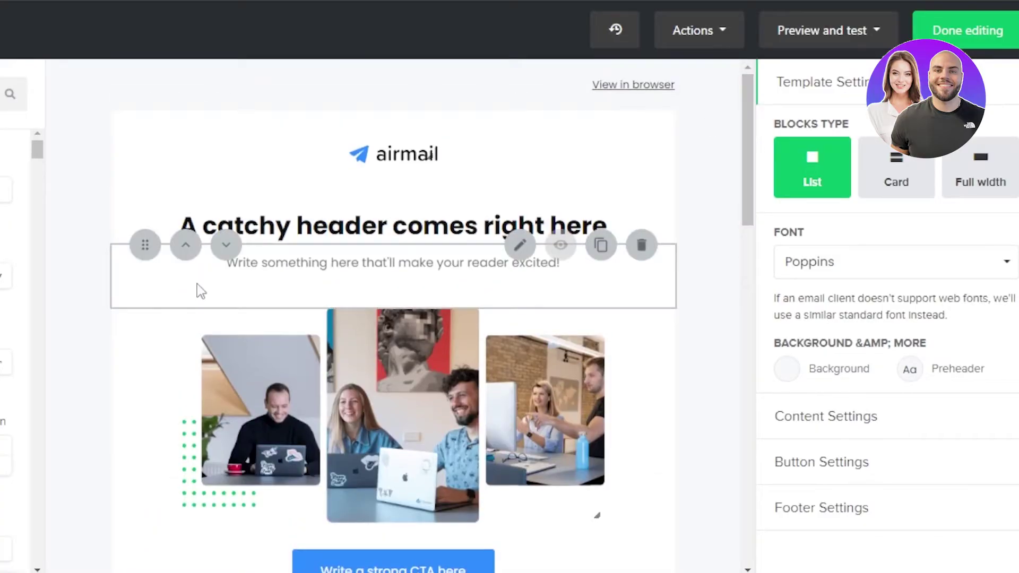
left_click_drag(195, 151, 196, 160)
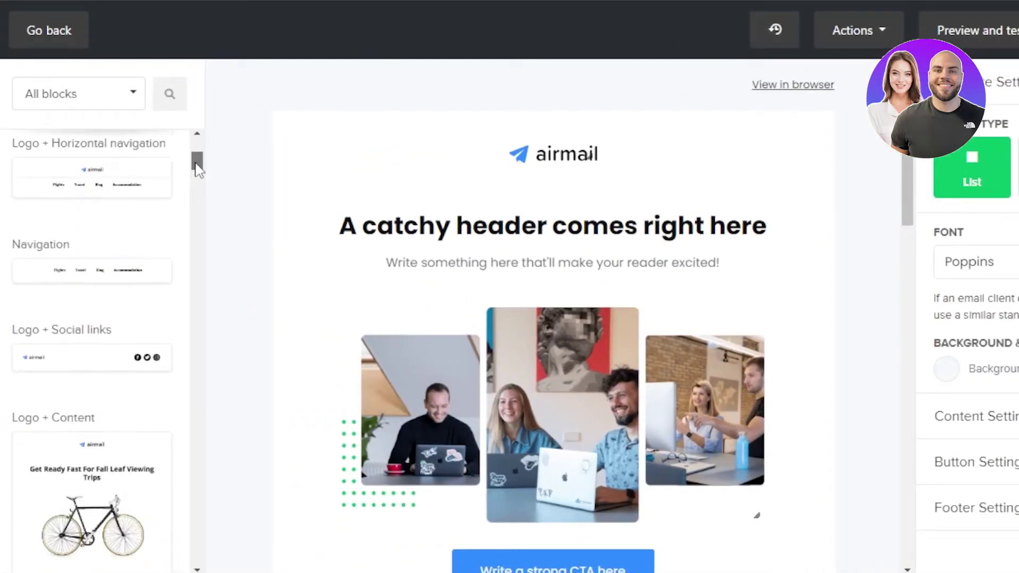
Show the All blocks category dropdown in the left panel.
left_click(135, 94)
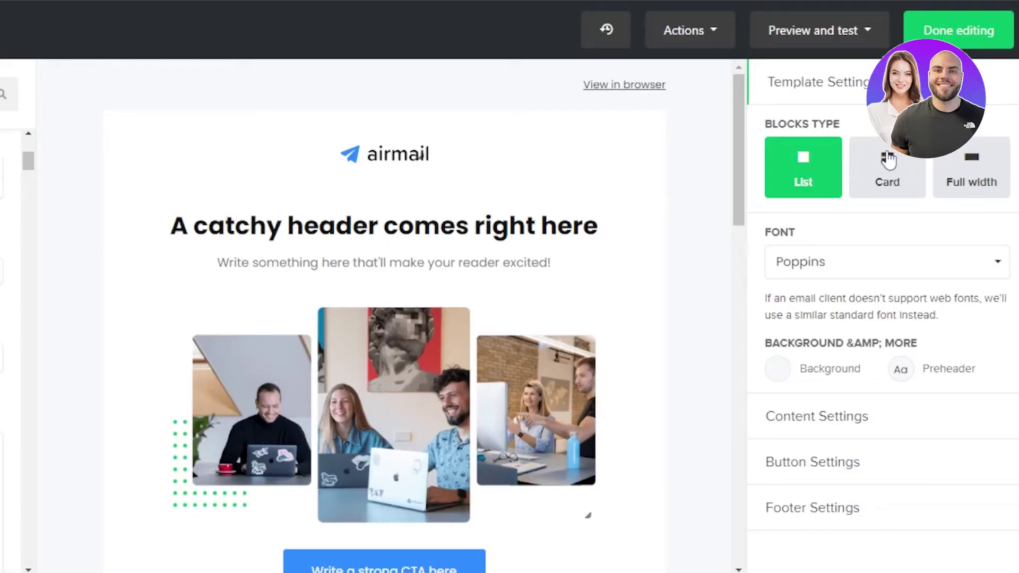
left_click_drag(738, 155, 739, 380)
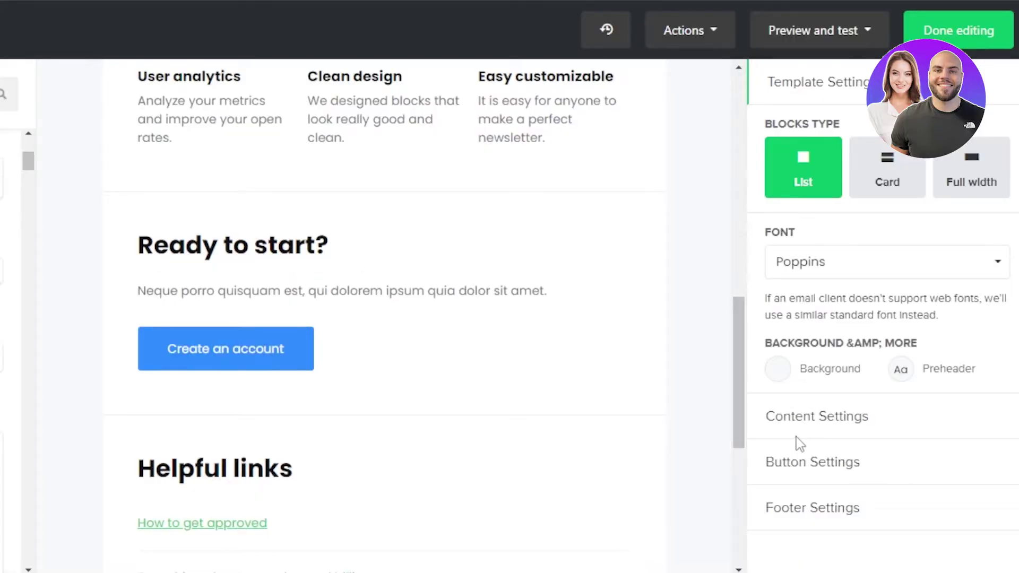
left_click_drag(740, 408, 381, 212)
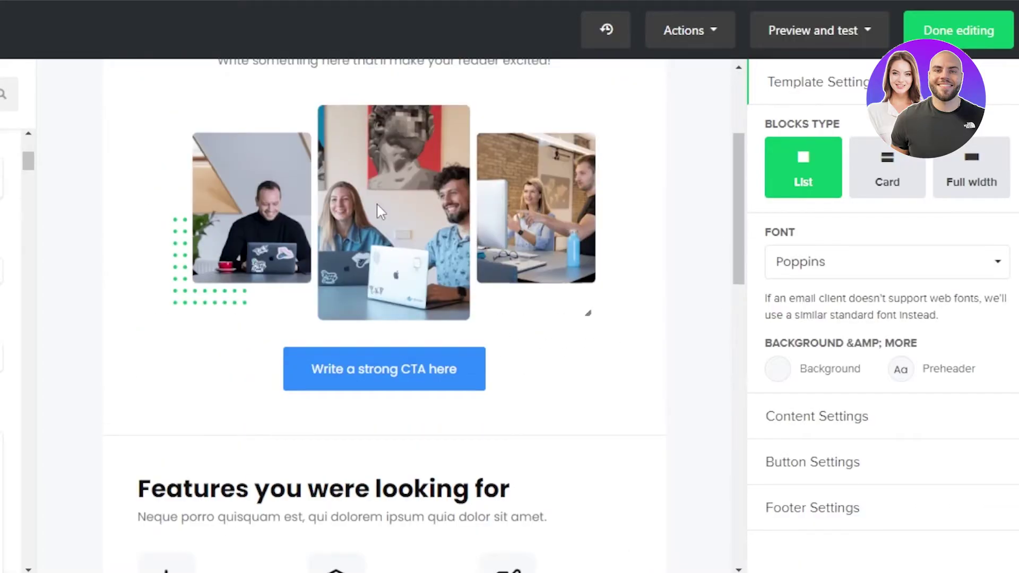
left_click_drag(739, 203, 742, 95)
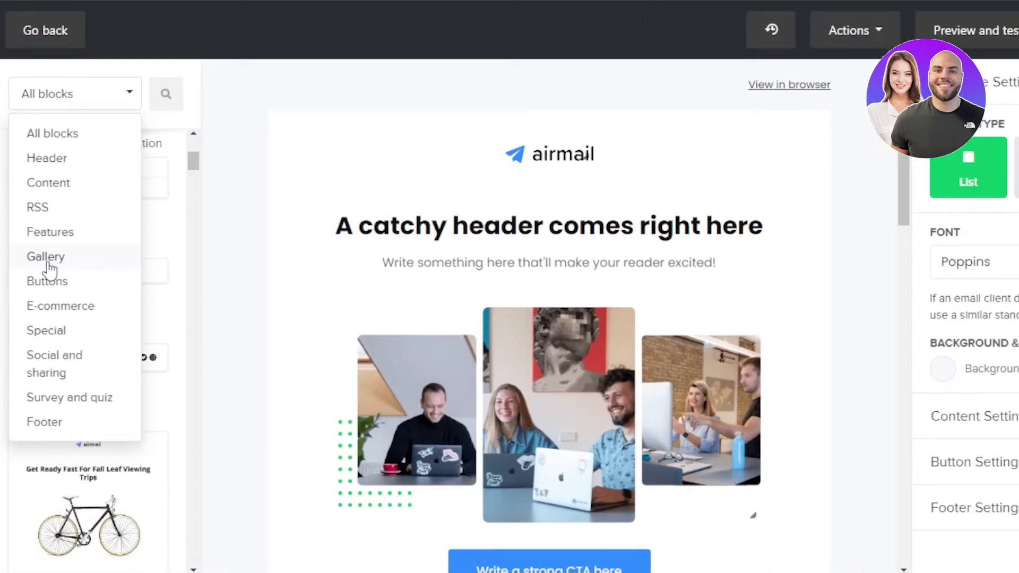
Add a Gallery Carousel under the header and an 'Introducing – Daily news' title block at top.
left_click(48, 260)
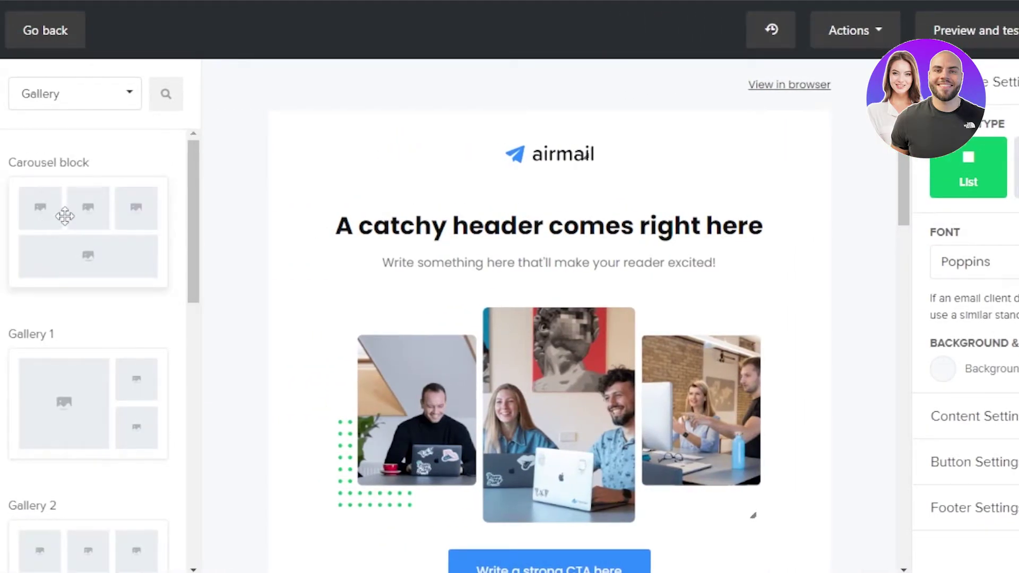
mouse_move(64, 216)
left_mouse_down()
mouse_move(495, 260)
mouse_move(427, 270)
left_mouse_up()
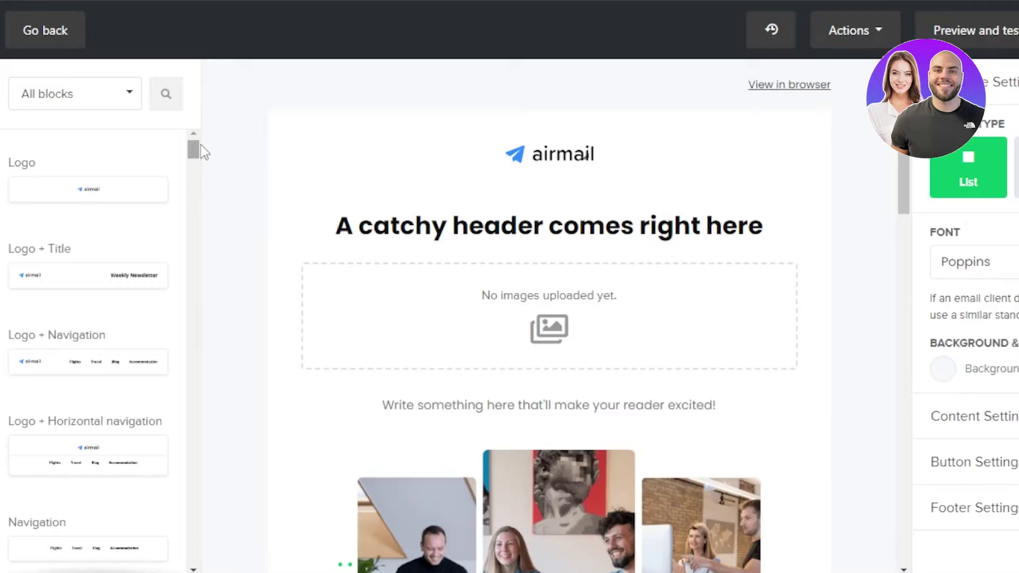
scroll(200, 154, "down", 3)
scroll(200, 159, "down", 5)
scroll(195, 170, "down", 3)
scroll(195, 177, "down", 3)
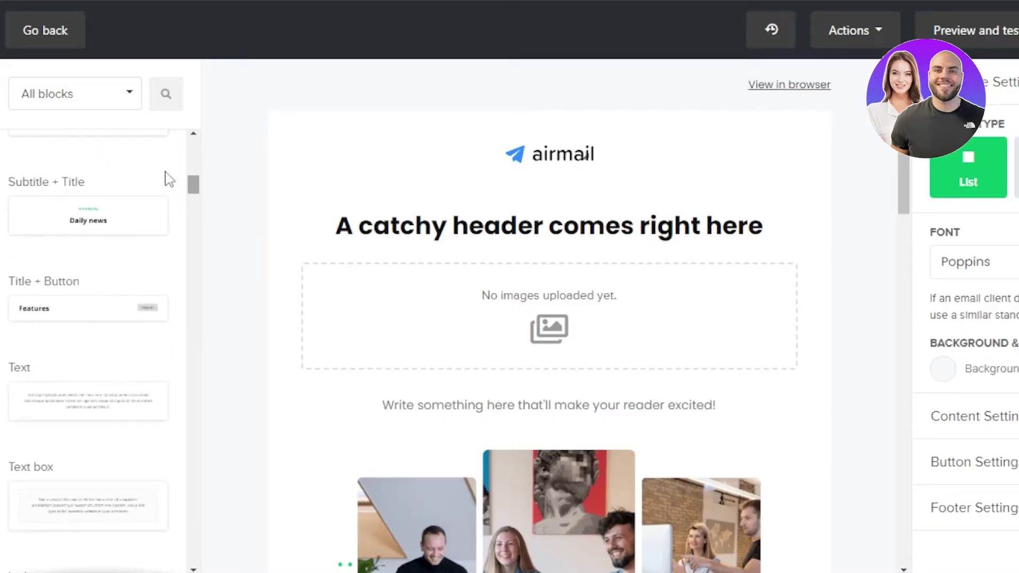
left_click_drag(37, 207, 517, 172)
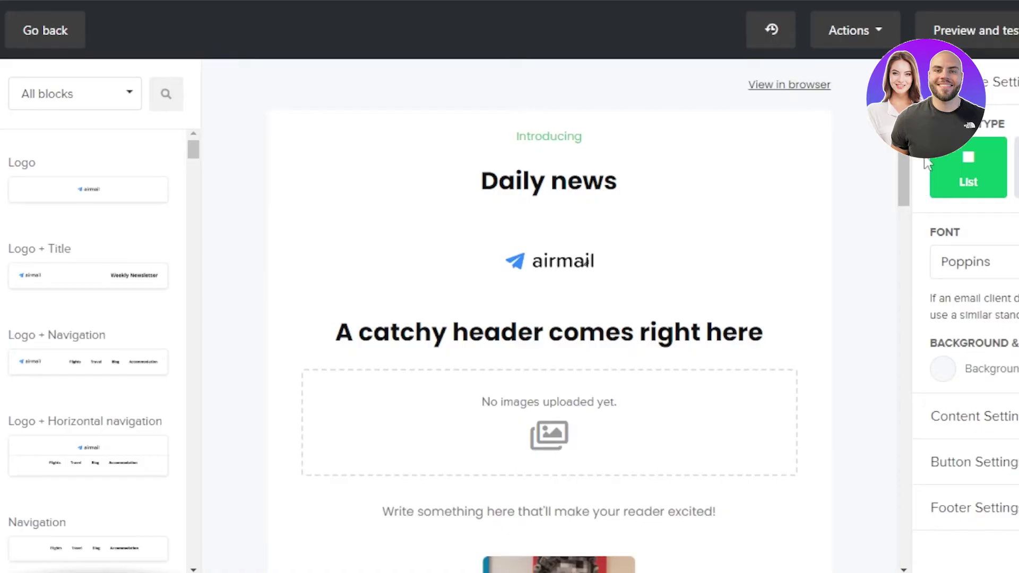
scroll(608, 226, "down", 8)
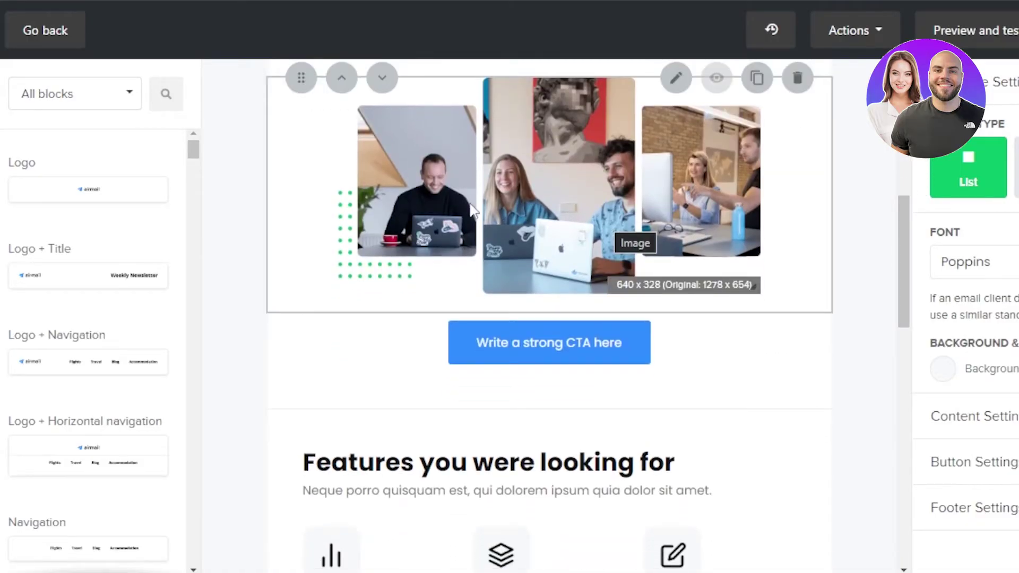
left_click(677, 80)
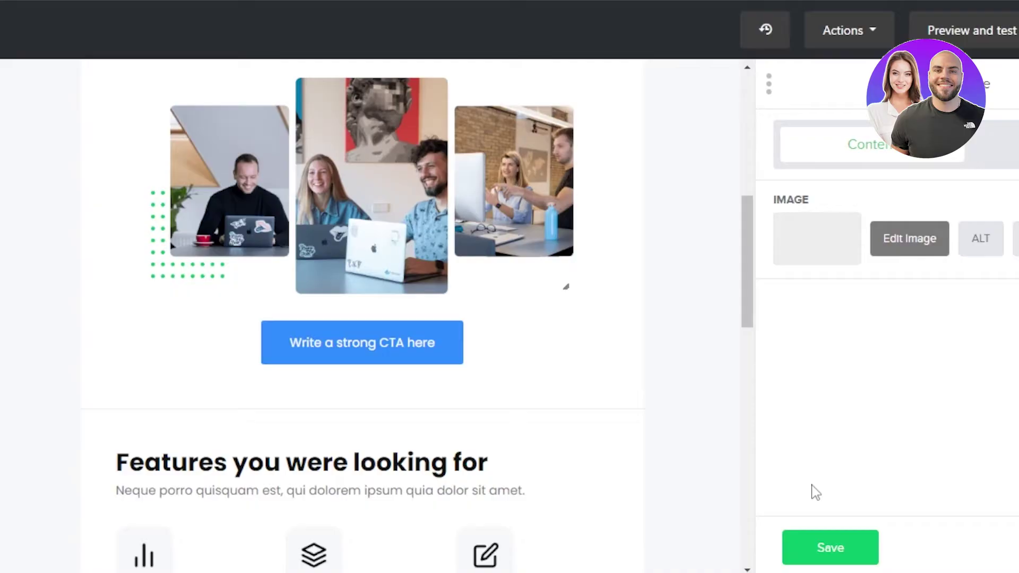
left_click(791, 546)
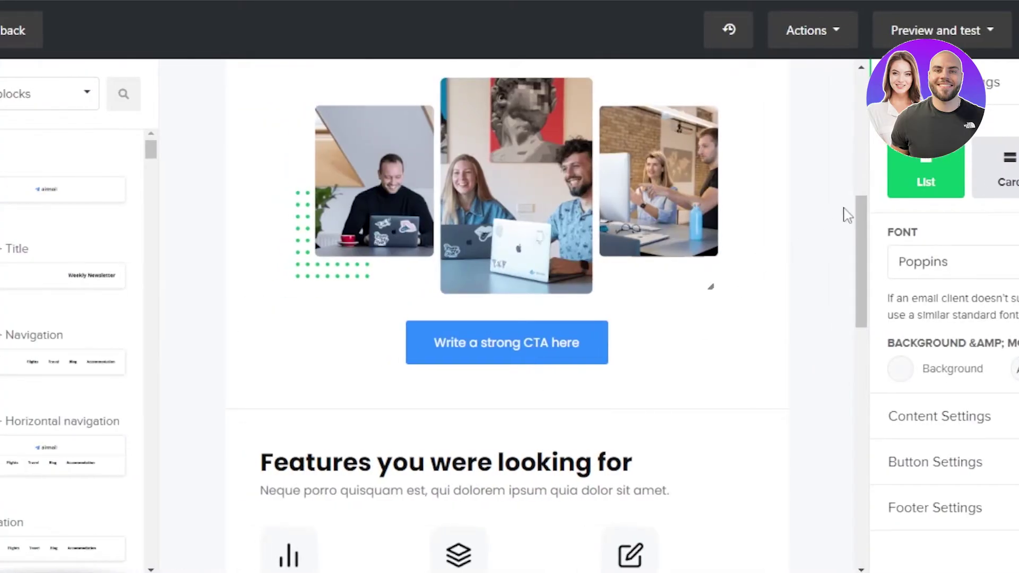
left_click_drag(857, 217, 855, 88)
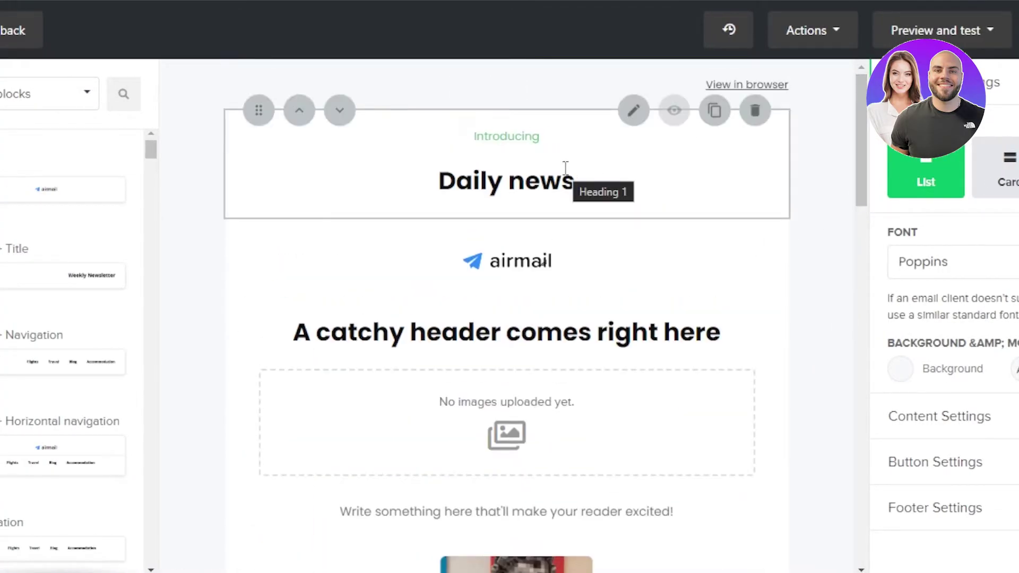
mouse_move(506, 257)
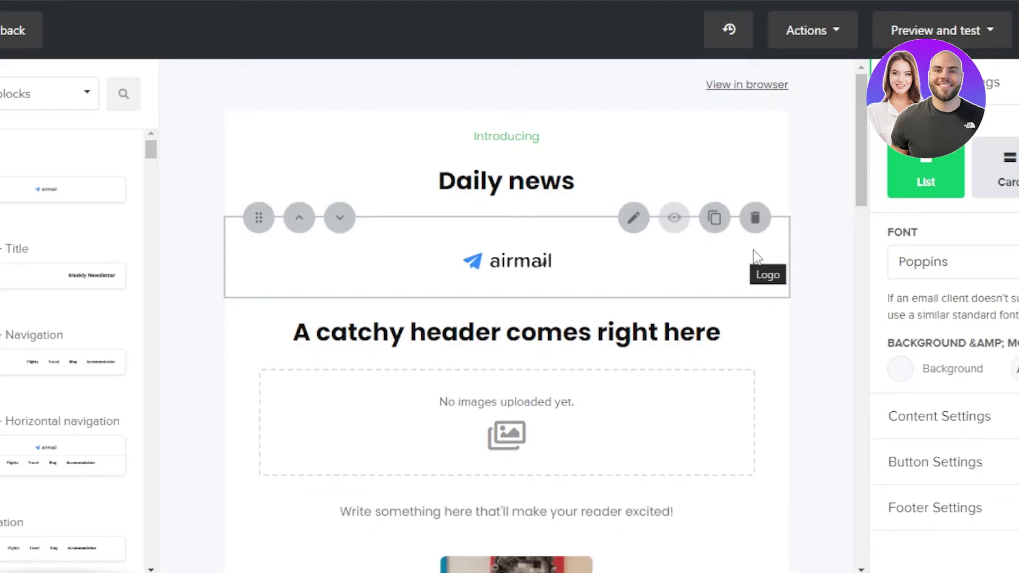
scroll(507, 318, "down", 10)
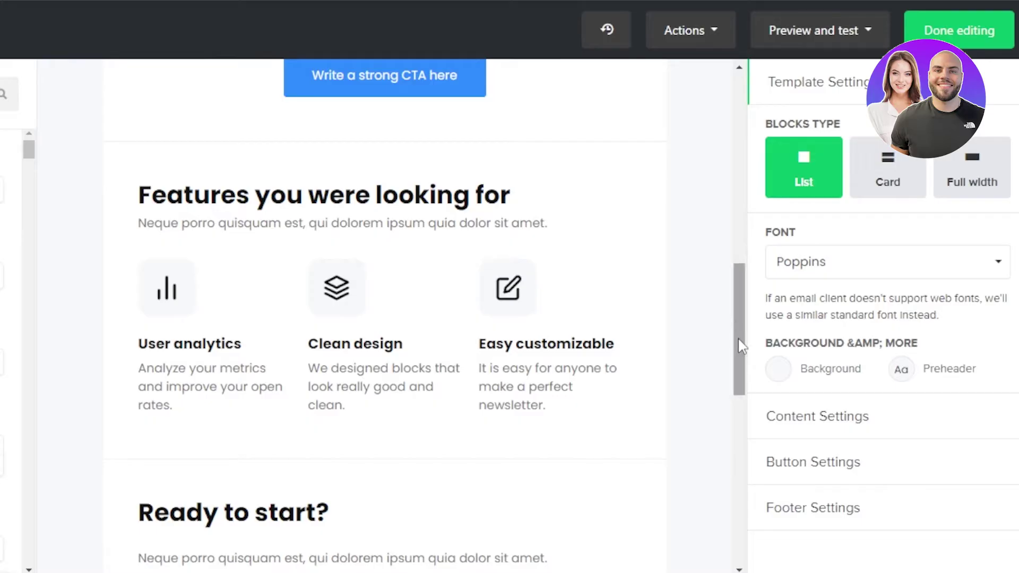
left_click_drag(739, 307, 739, 117)
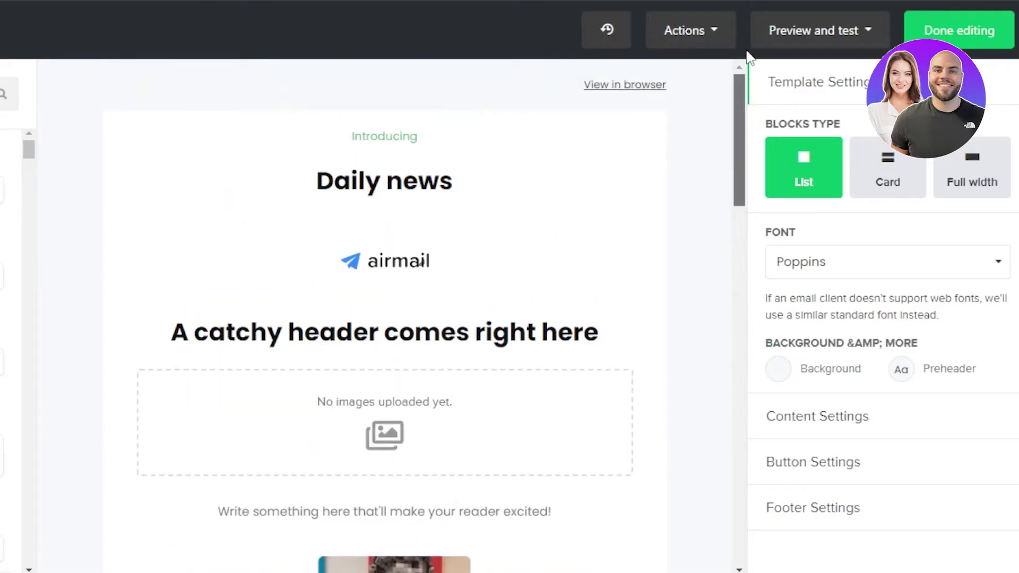
mouse_move(384, 164)
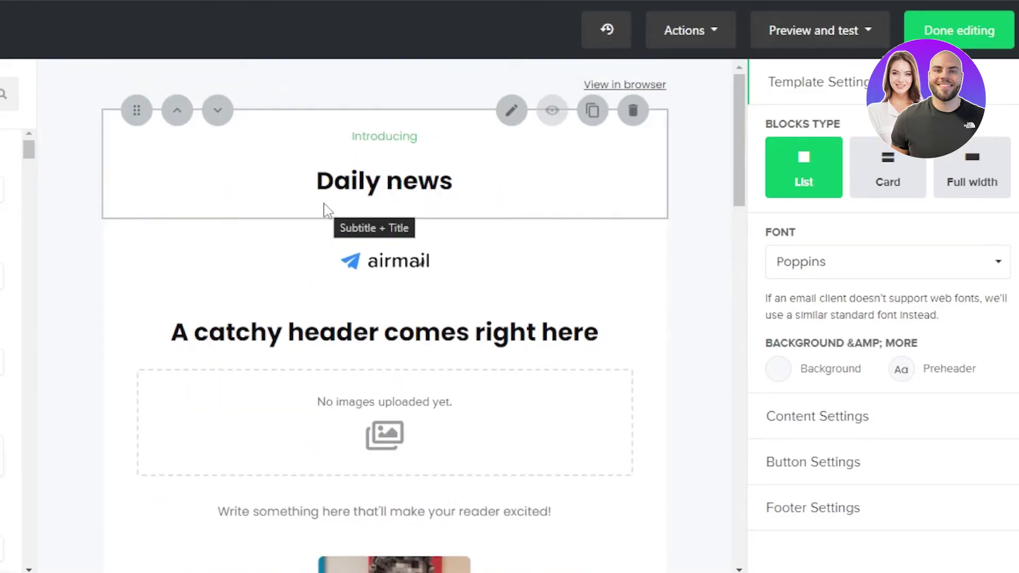
Replace the Subtitle + Title block's Heading 1 text with 'TEST' and save.
left_click(281, 187)
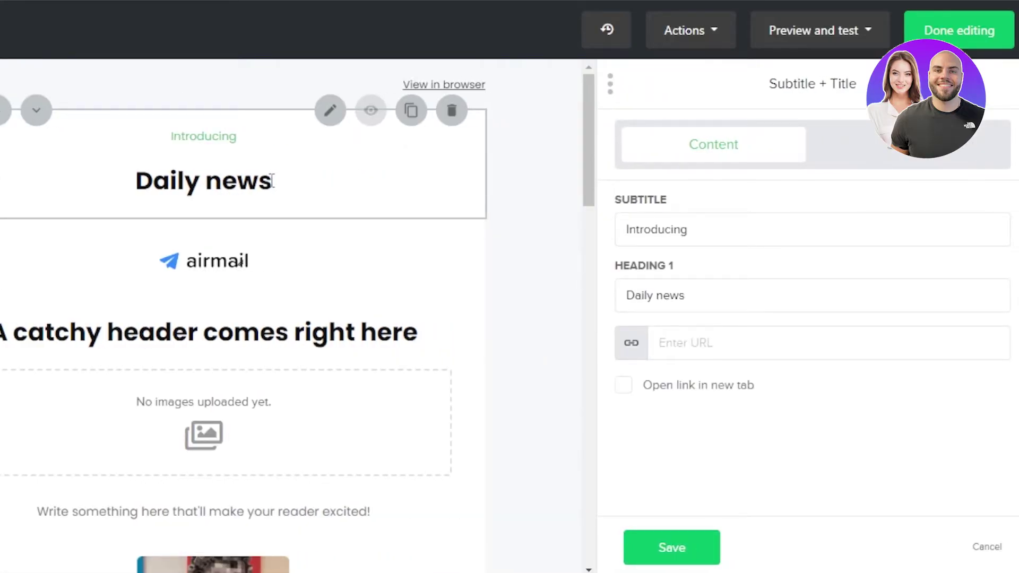
left_click(694, 295)
key("BackSpace")
key("BackSpace")
key("BackSpace")
type("TES")
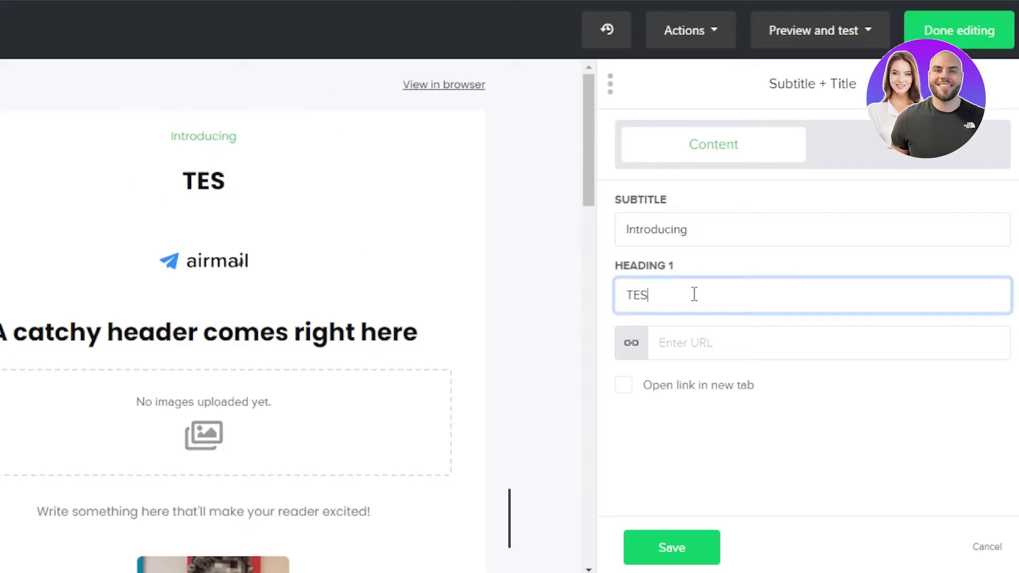
type("T")
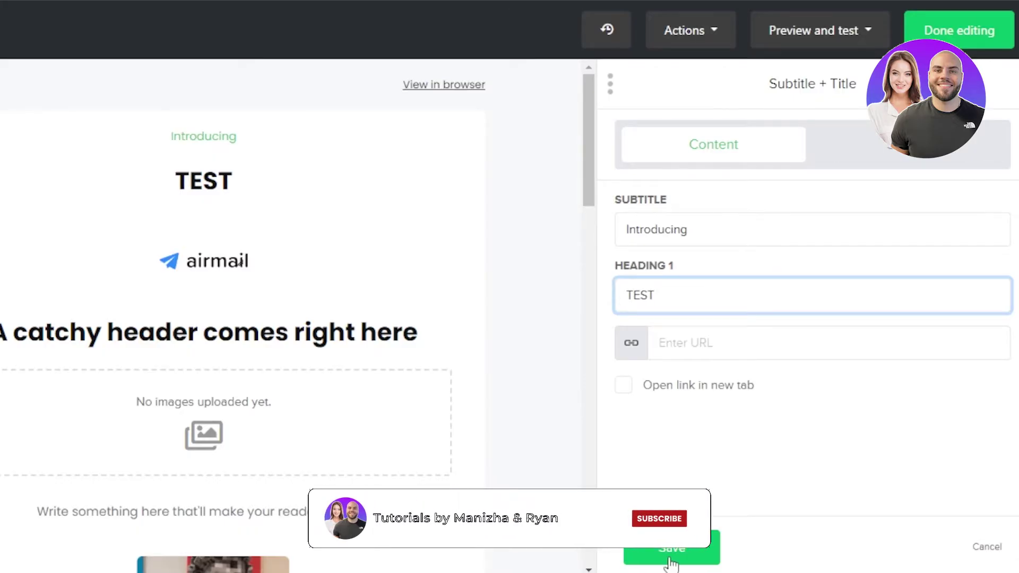
left_click(674, 548)
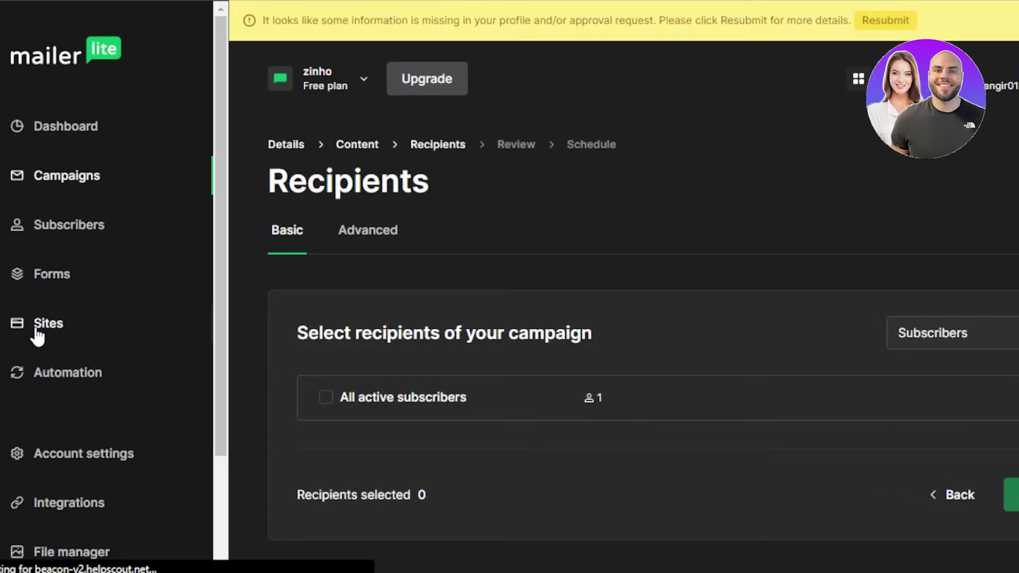
Go to Sites to view the empty Landing pages list.
left_click(37, 333)
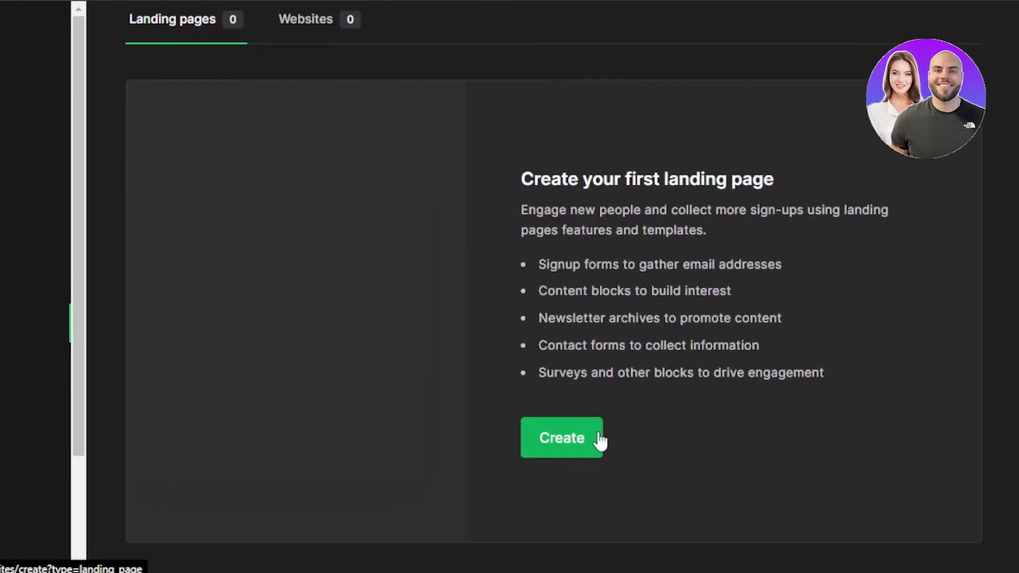
Create a landing page site named 'TEST LANDING PAGE' and save its details.
left_click(570, 443)
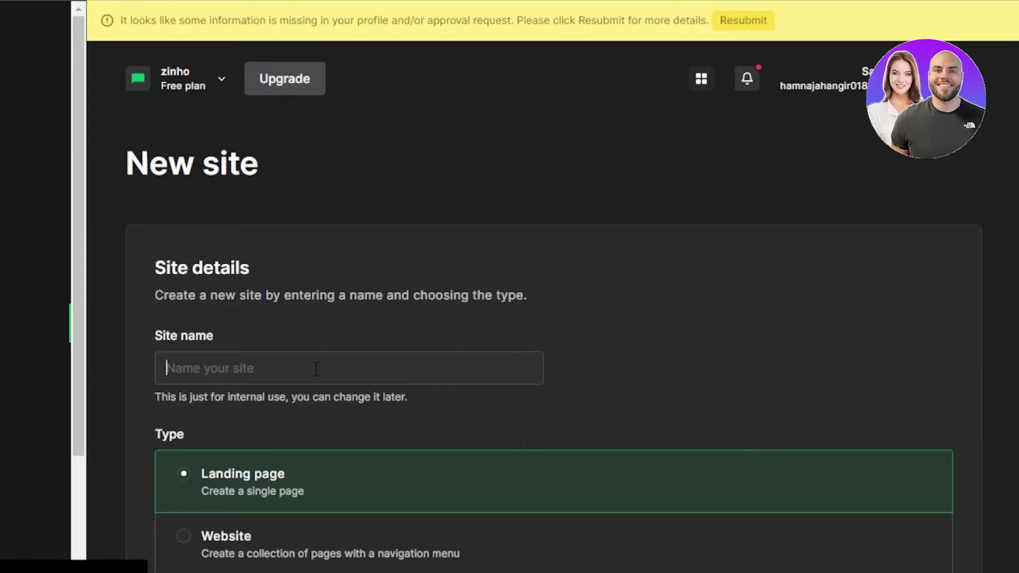
type("TEST LANDIN")
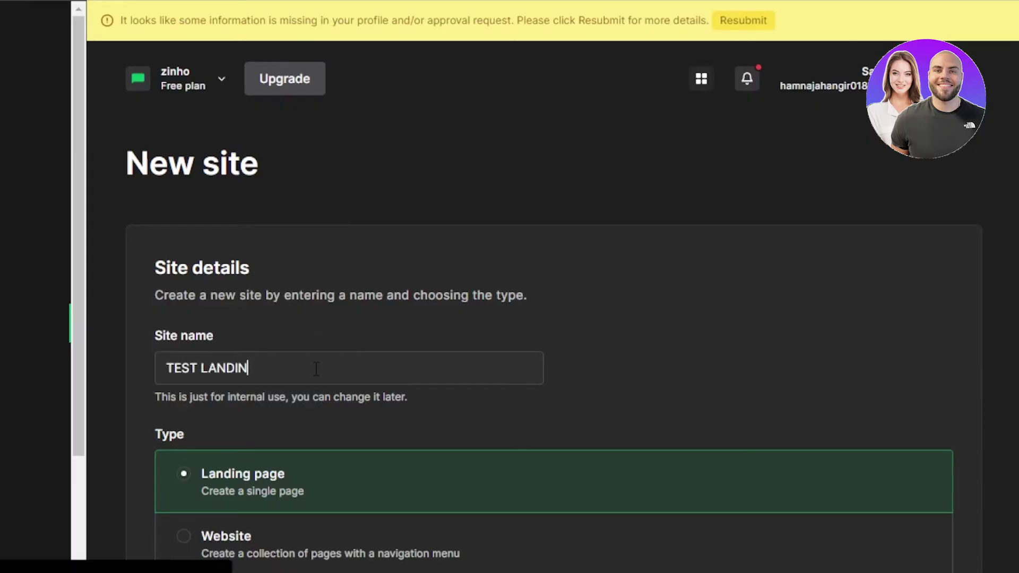
type("G PAGE")
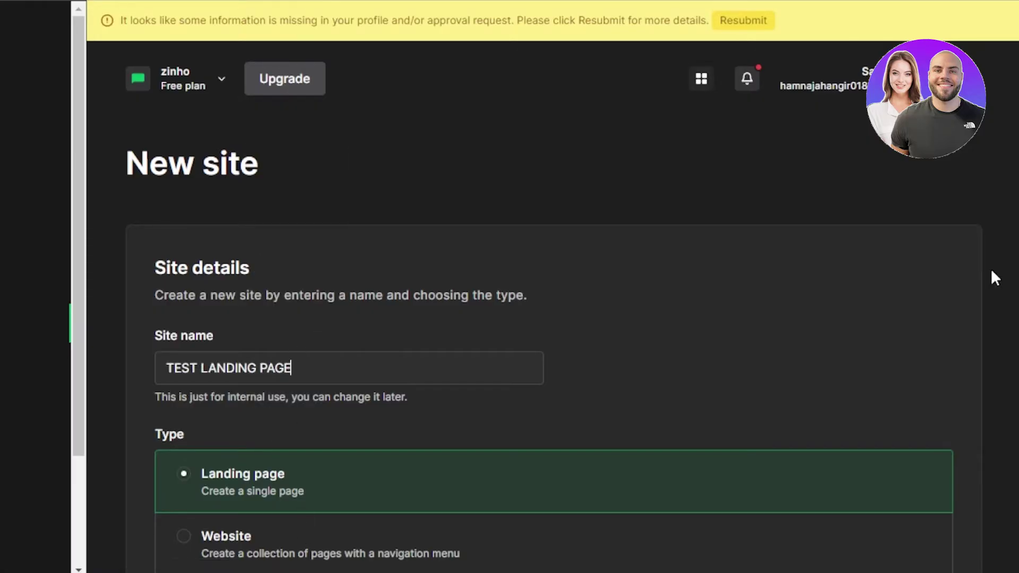
scroll(530, 318, "down", 3)
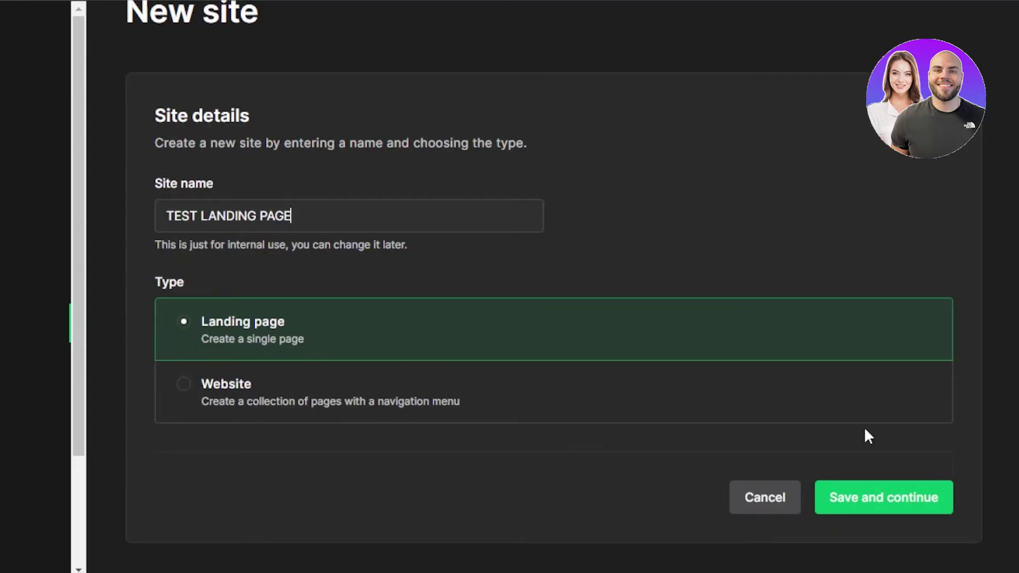
left_click(869, 501)
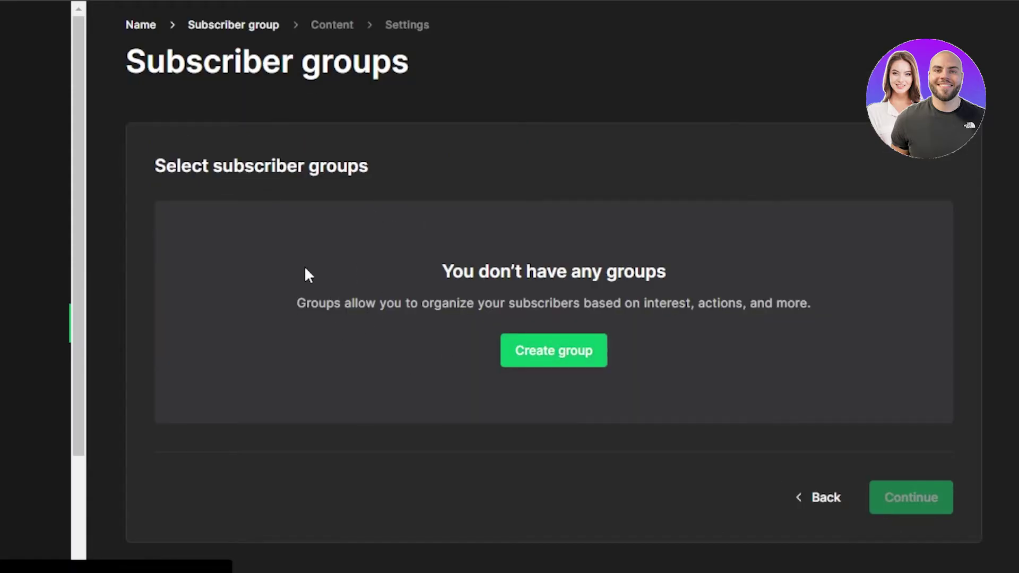
Create and assign the subscriber group 'GROUP 1', then continue to templates.
left_click(547, 364)
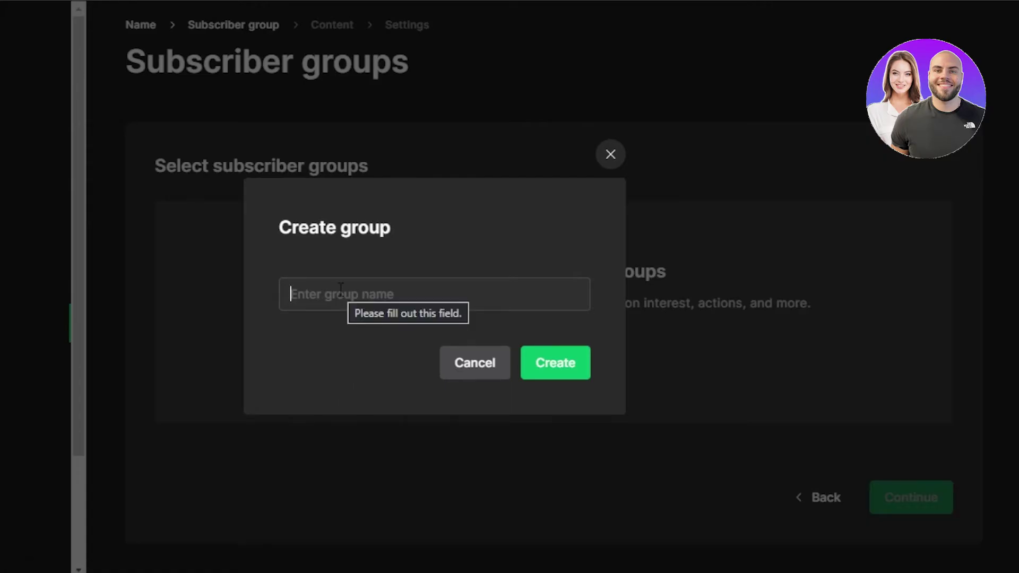
type("G")
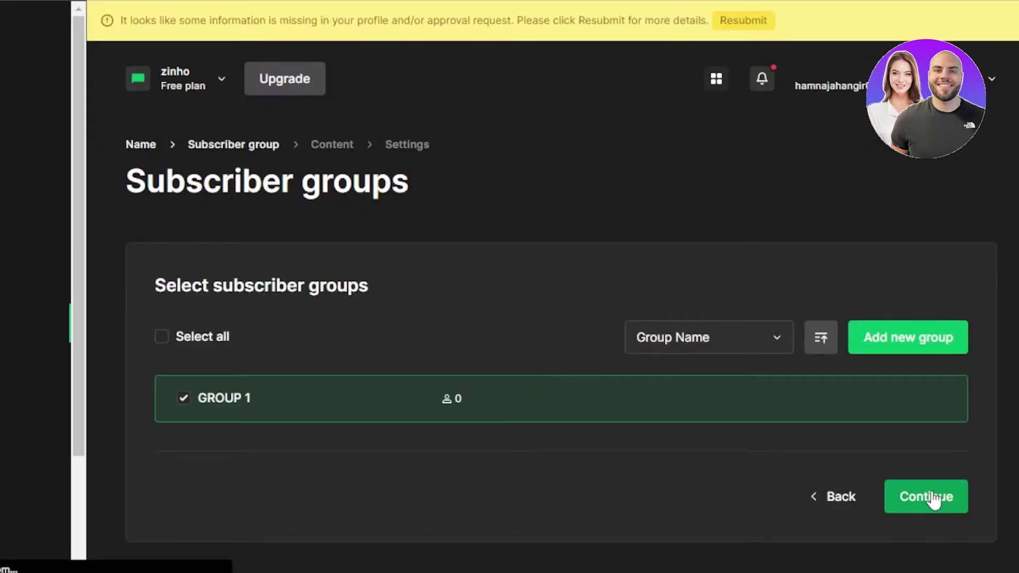
left_click(933, 498)
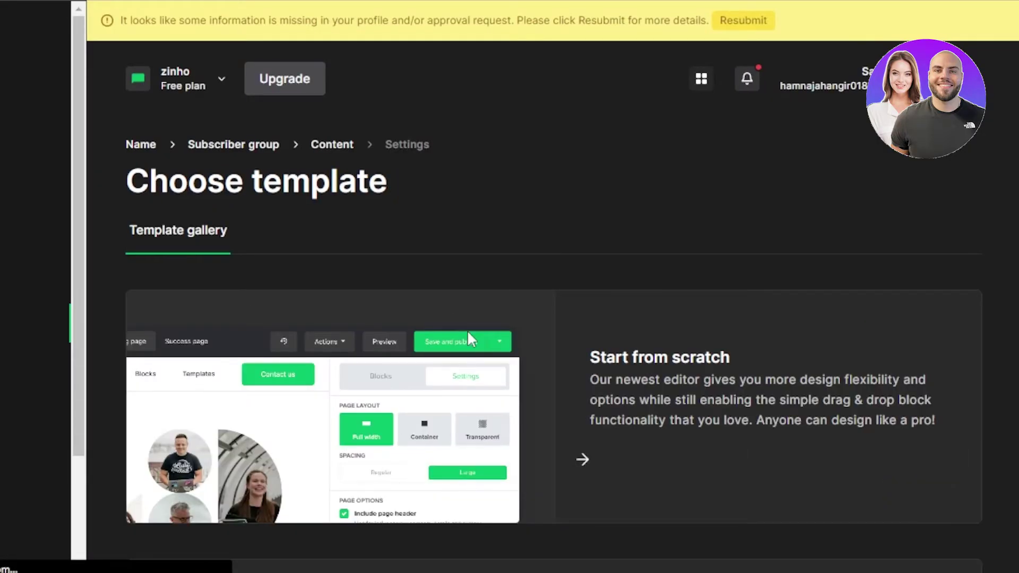
scroll(583, 459, "down", 3)
scroll(583, 459, "down", 3)
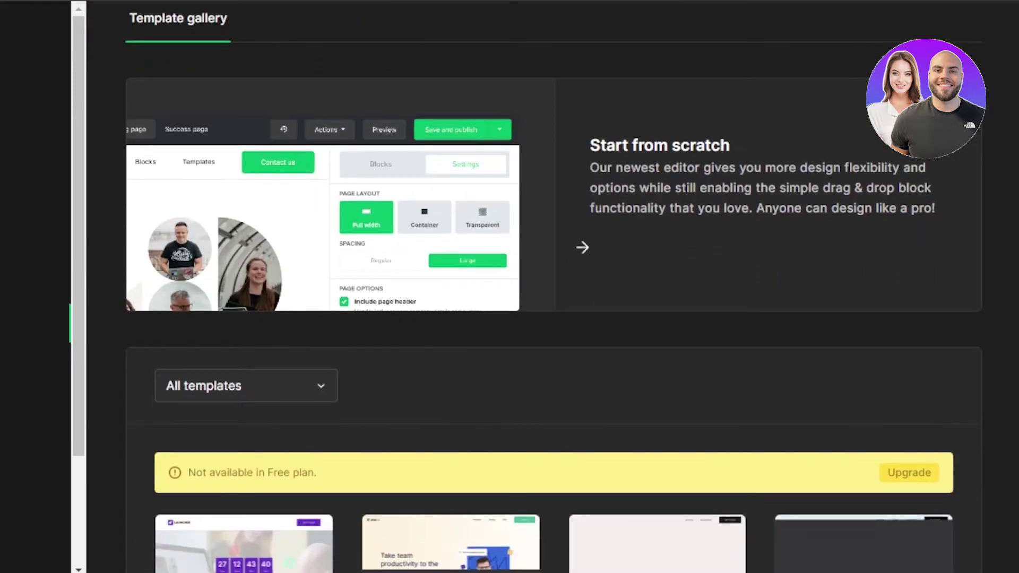
scroll(584, 459, "down", 2)
scroll(554, 287, "down", 3)
scroll(554, 286, "down", 3)
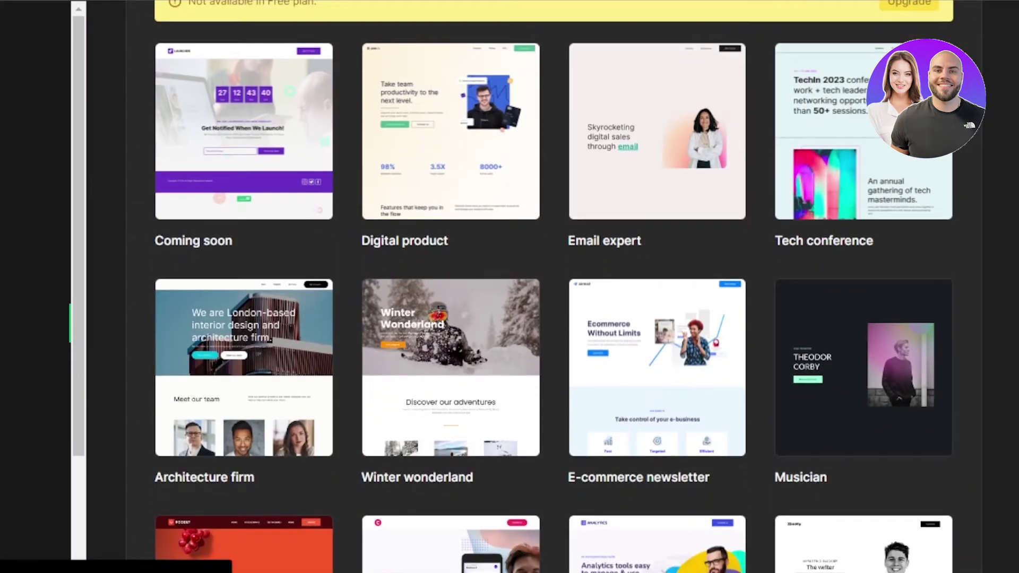
scroll(509, 286, "down", 4)
scroll(554, 287, "down", 2)
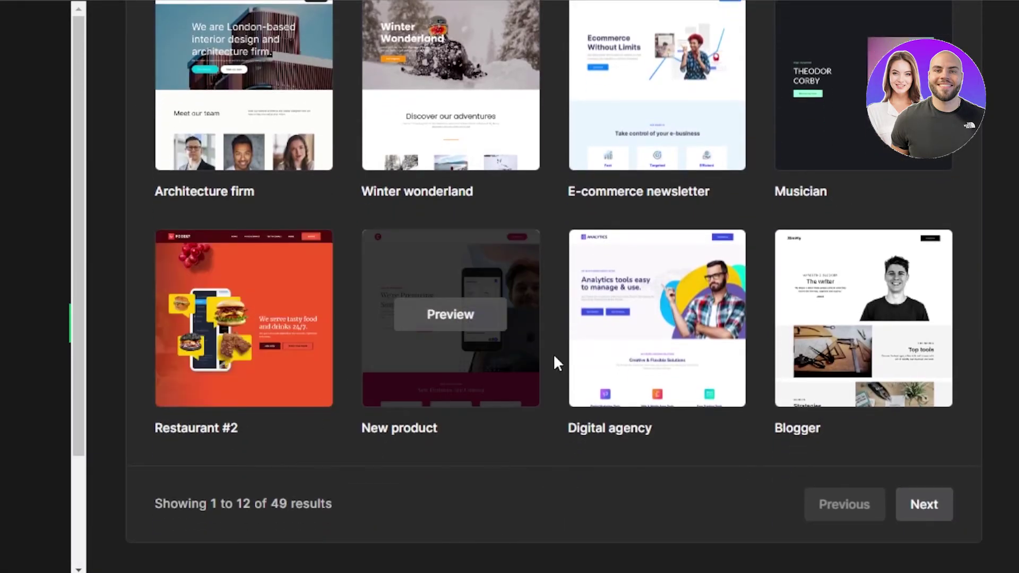
scroll(554, 287, "up", 10)
scroll(554, 286, "down", 2)
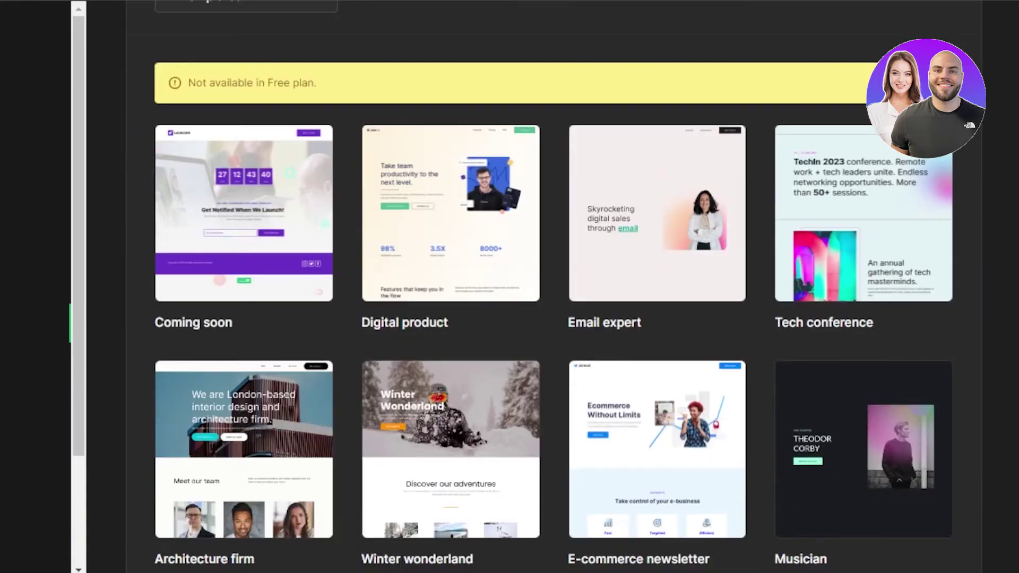
scroll(554, 287, "down", 6)
scroll(554, 286, "up", 12)
scroll(613, 186, "up", 4)
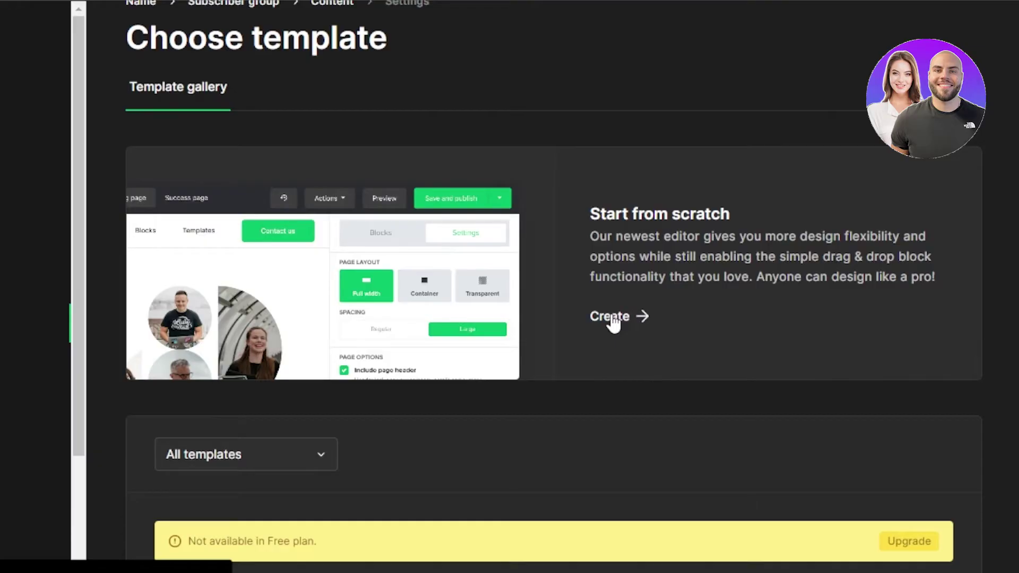
Start the landing page design and scroll up to the top hero block.
left_click(612, 318)
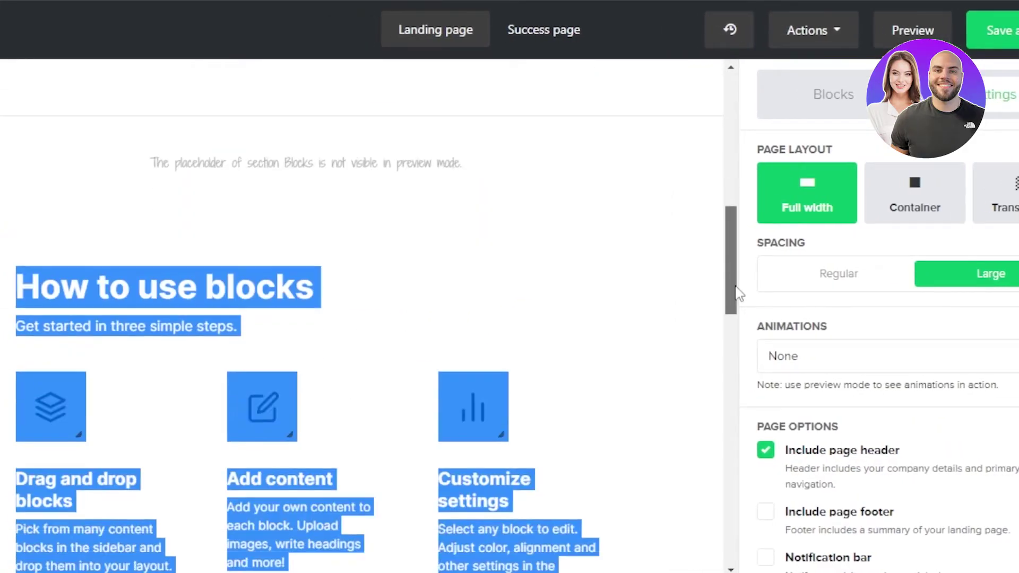
scroll(739, 293, "down", 3)
left_click(700, 303)
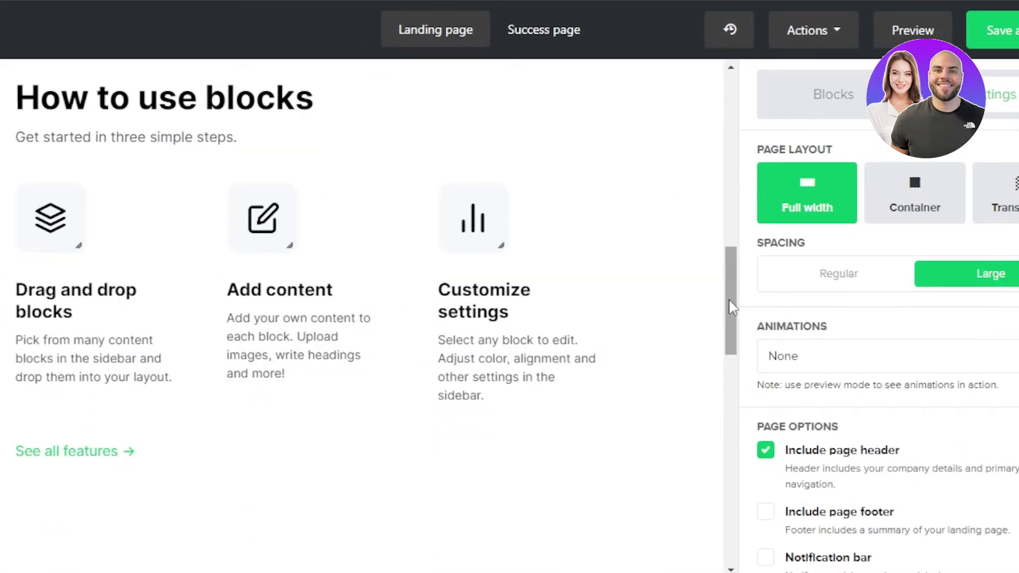
mouse_move(732, 306)
left_mouse_down()
mouse_move(739, 127)
mouse_move(728, 152)
left_mouse_up()
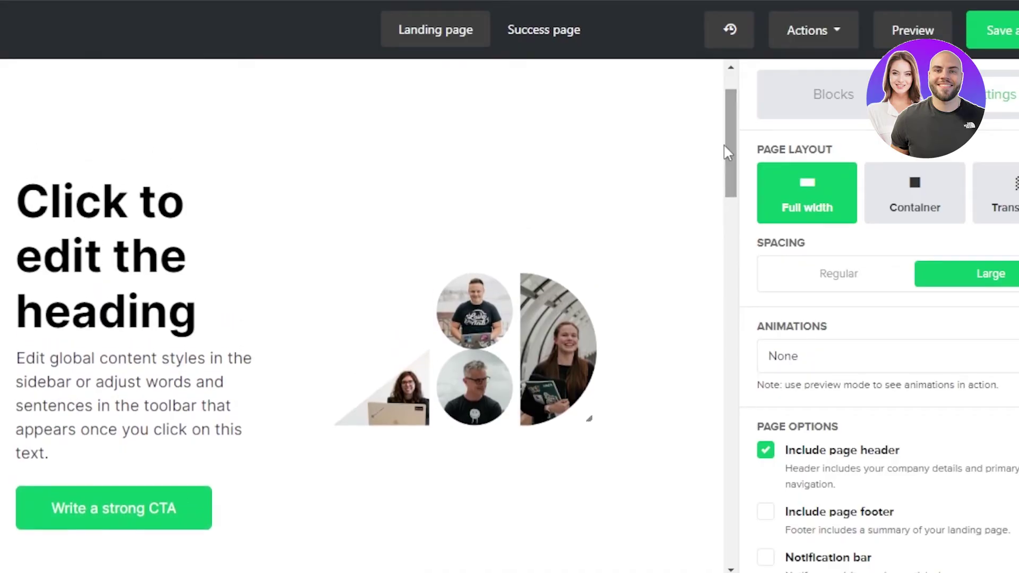
Select and delete the hero heading text, then retype it as 'LANDING PAGE'.
left_click(66, 277)
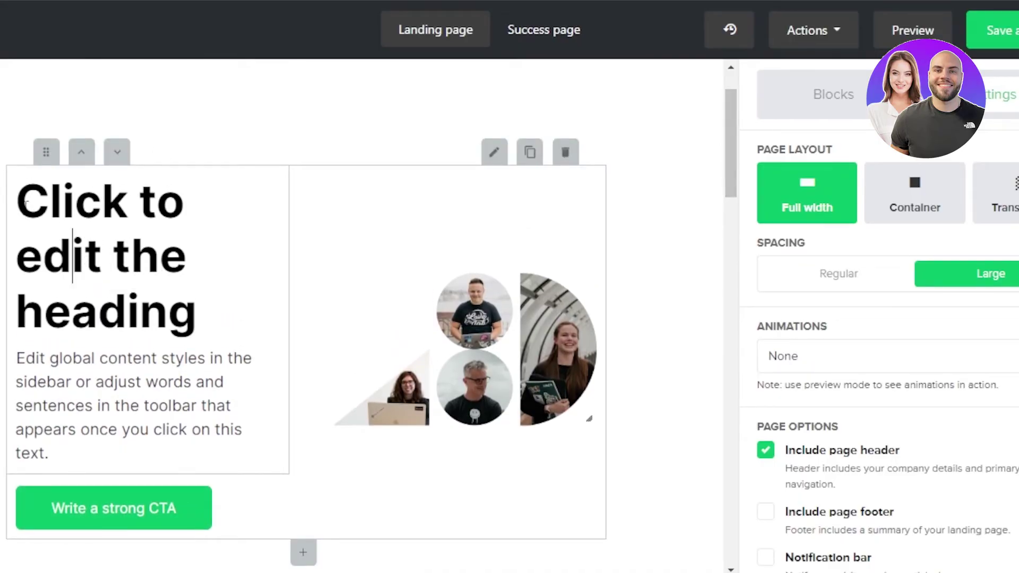
left_click_drag(25, 202, 197, 324)
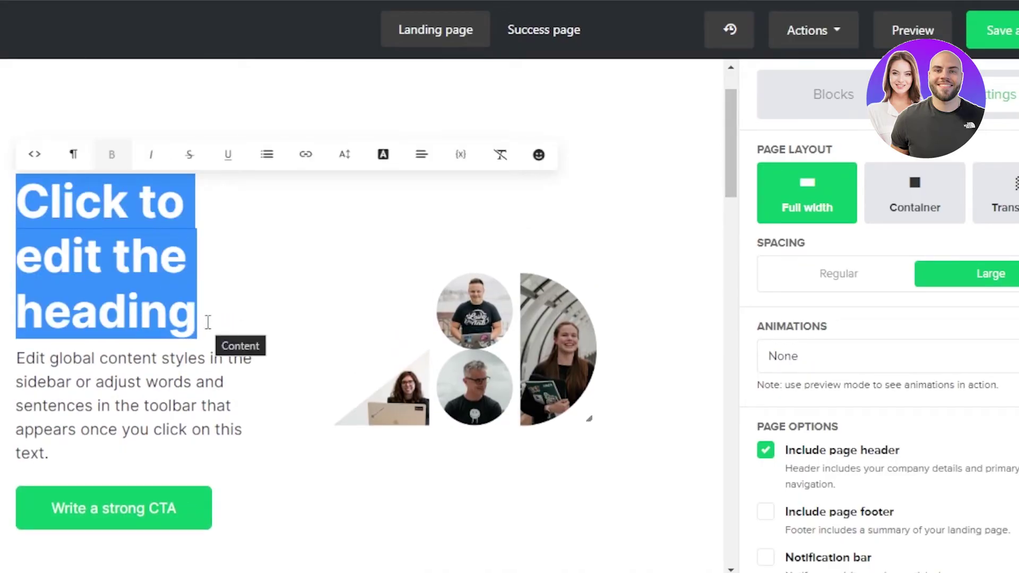
key("BackSpace")
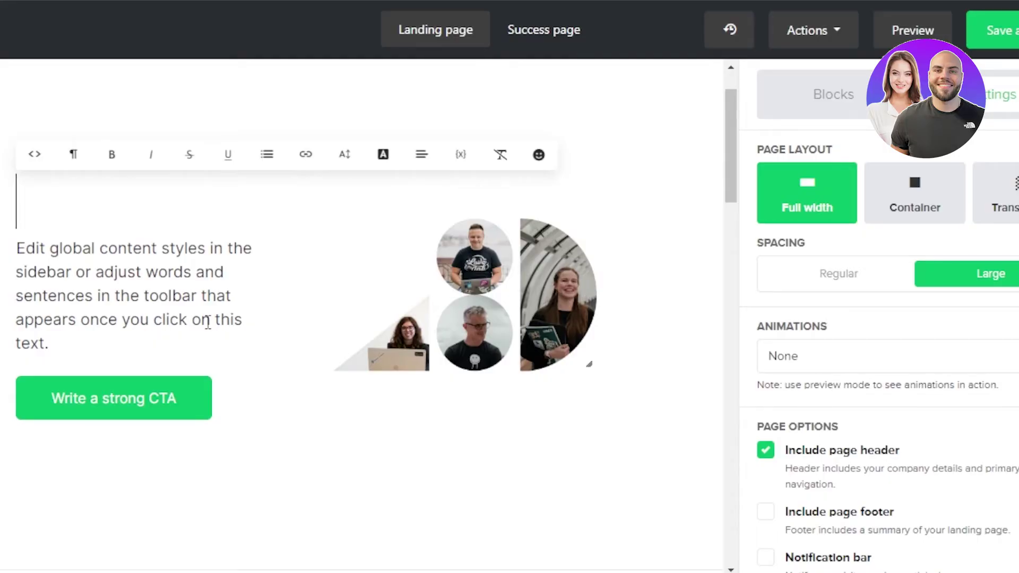
type("LA")
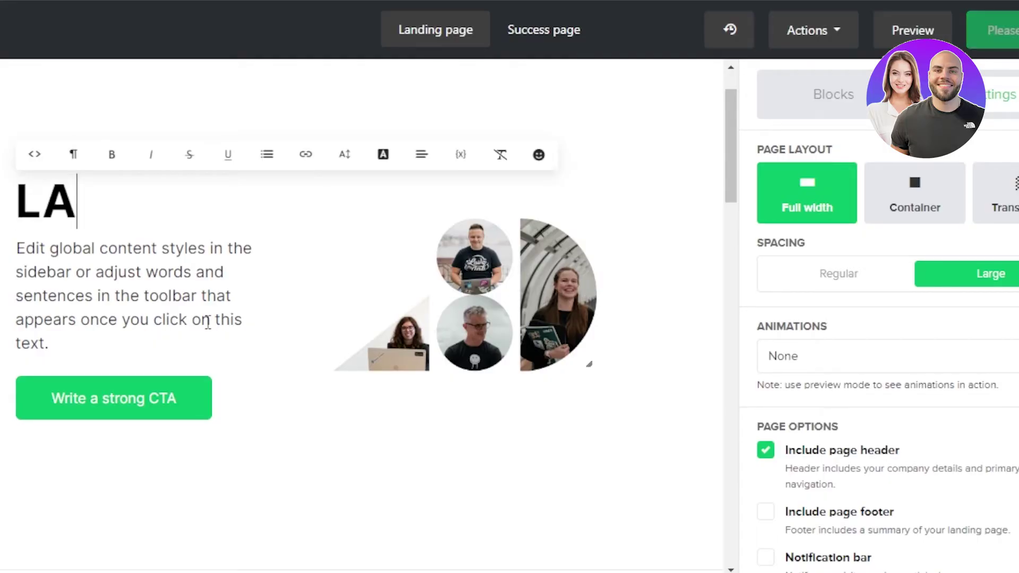
type("NDING PA")
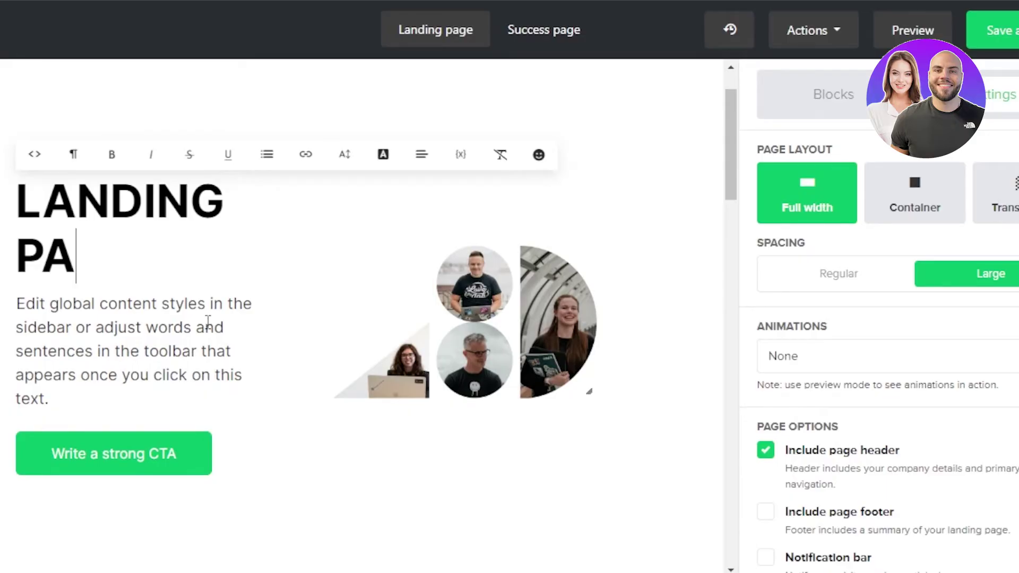
type("GE")
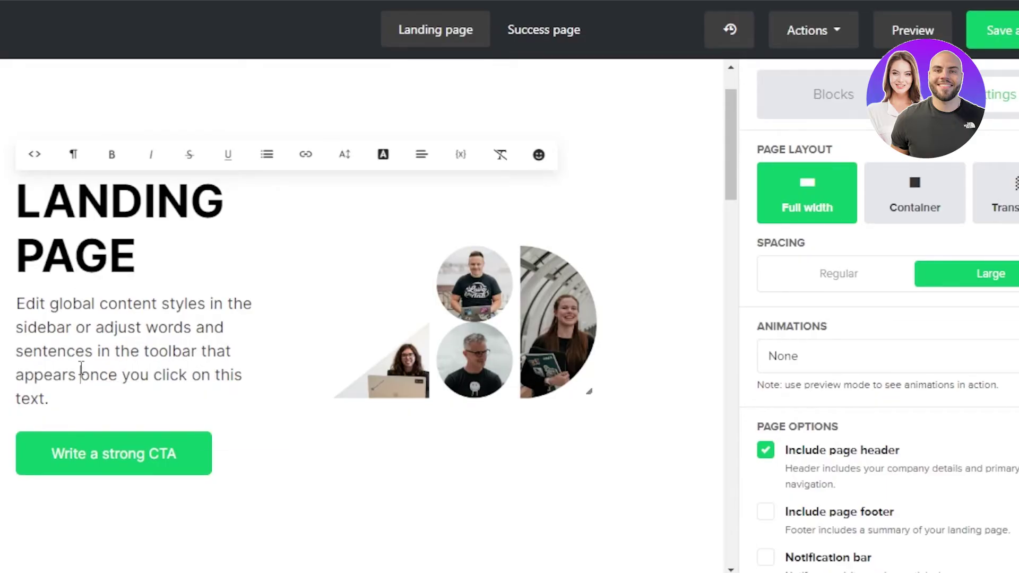
mouse_move(117, 468)
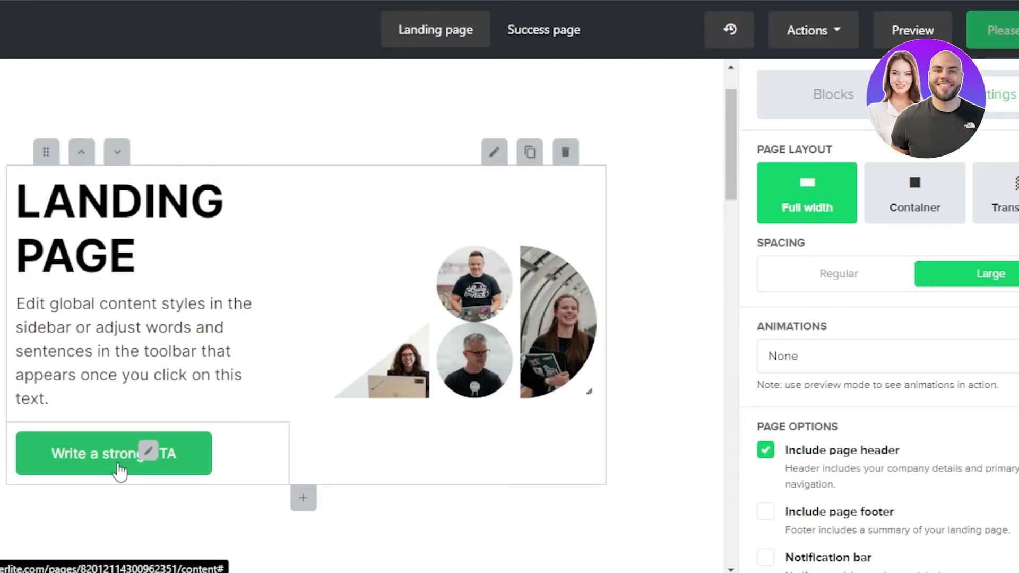
Change the CTA button's BUTTON label to 'CLICK HERE' and save.
left_click(120, 471)
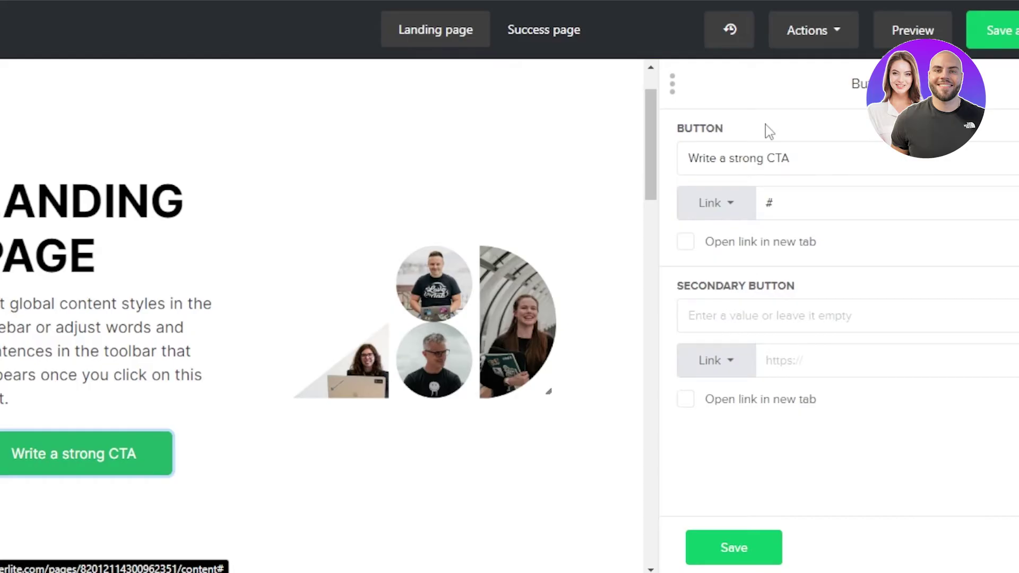
left_click(803, 162)
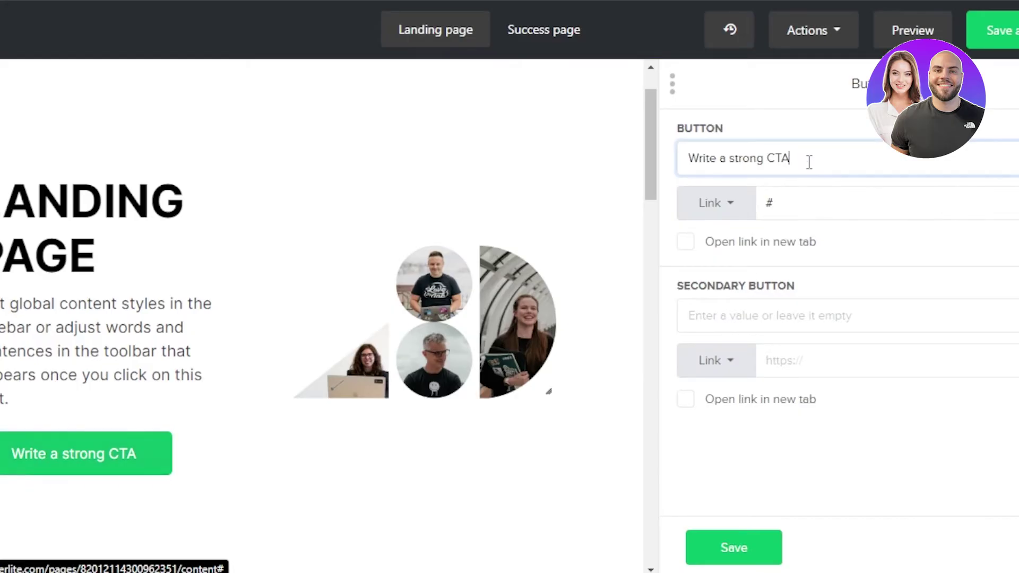
key("BackSpace")
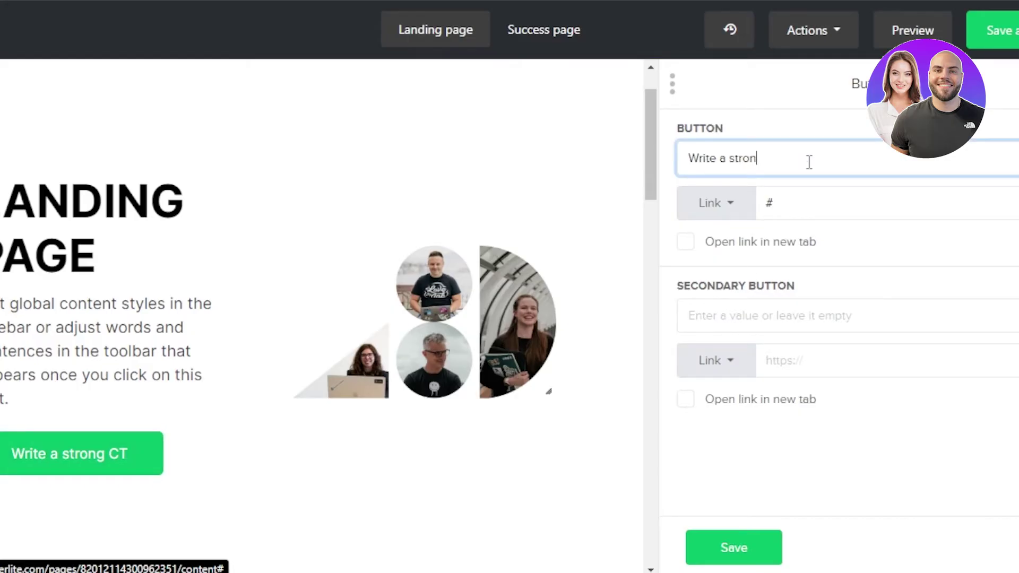
key("BackSpace")
key("BackSpace")
key("BackSpace")
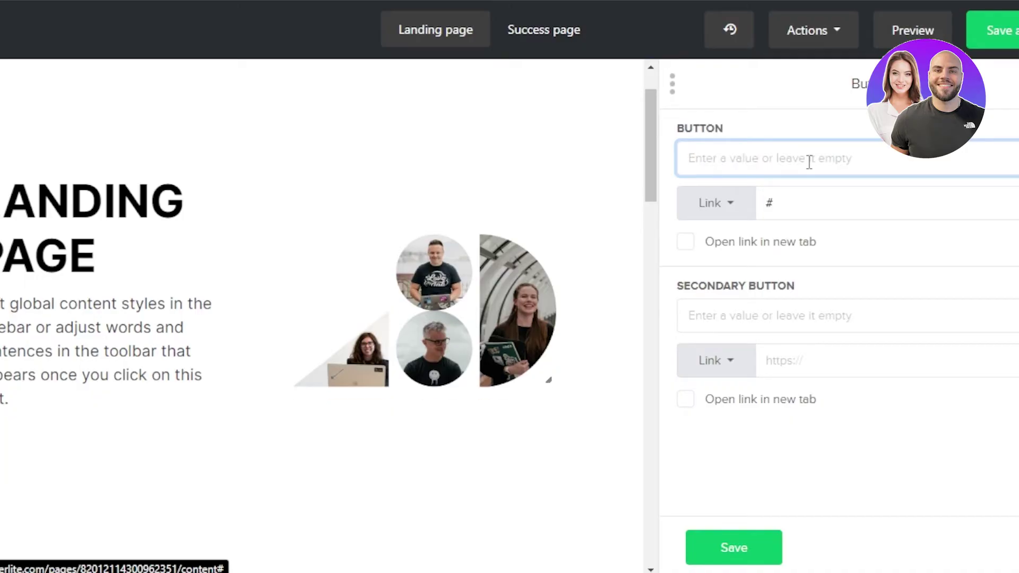
type("CLICK HERE")
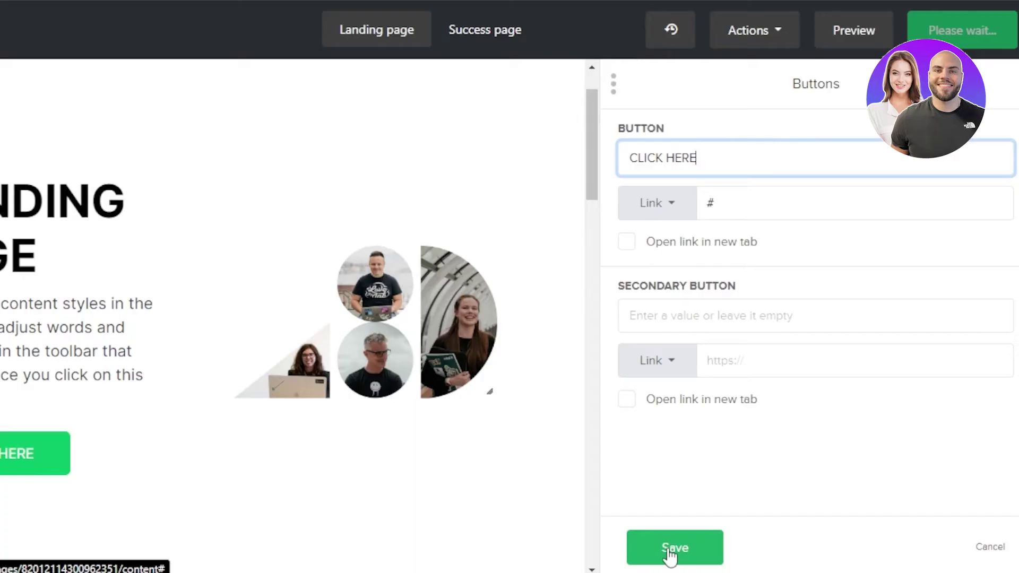
left_click(673, 548)
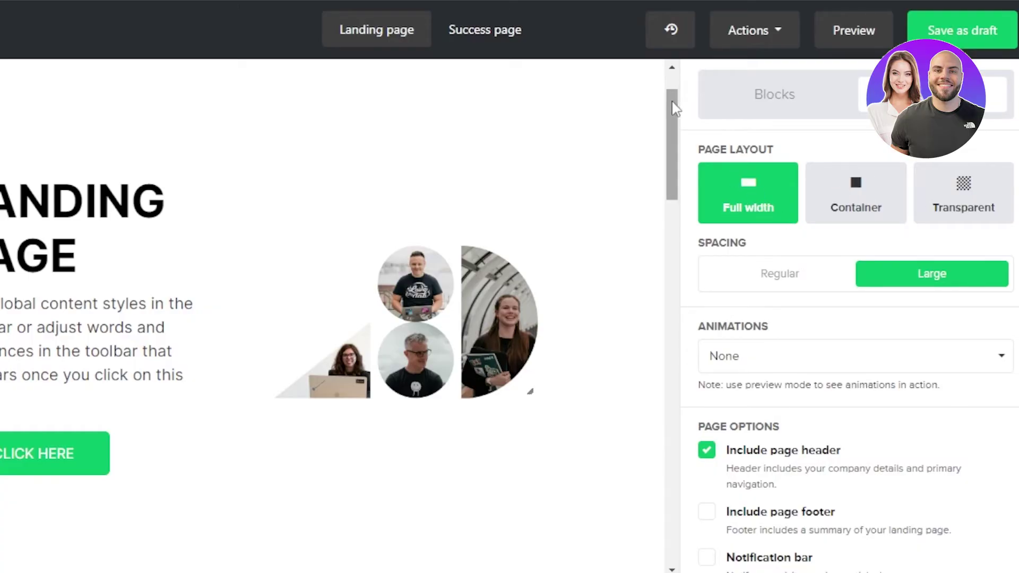
left_click_drag(673, 106, 672, 233)
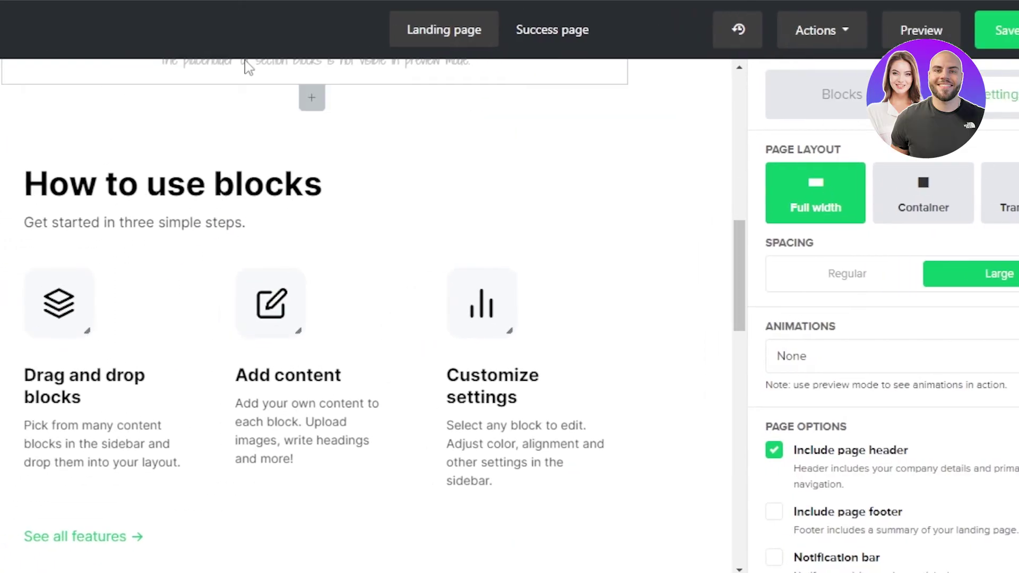
left_click(261, 197)
left_click(337, 193)
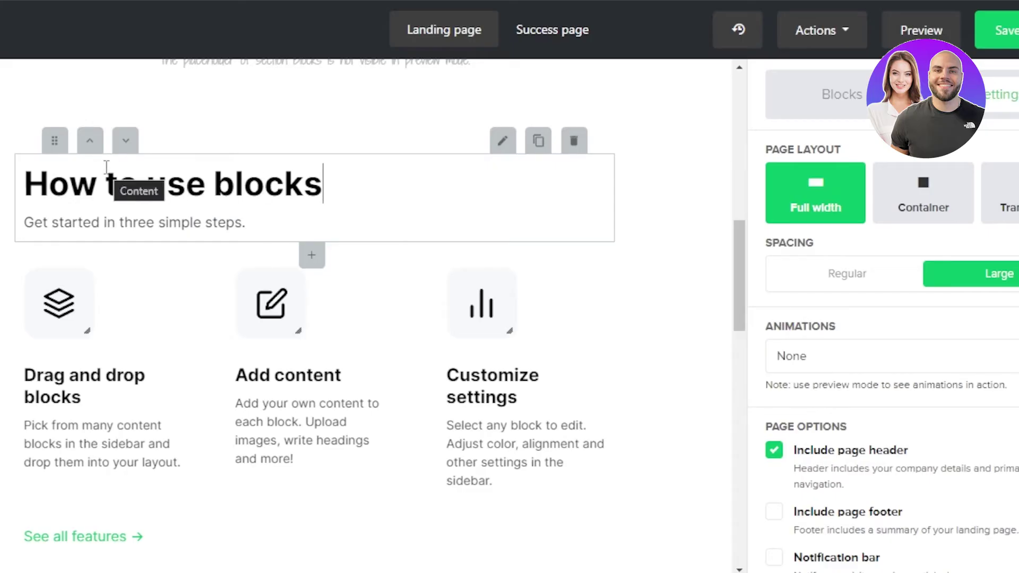
left_click_drag(28, 170, 341, 183)
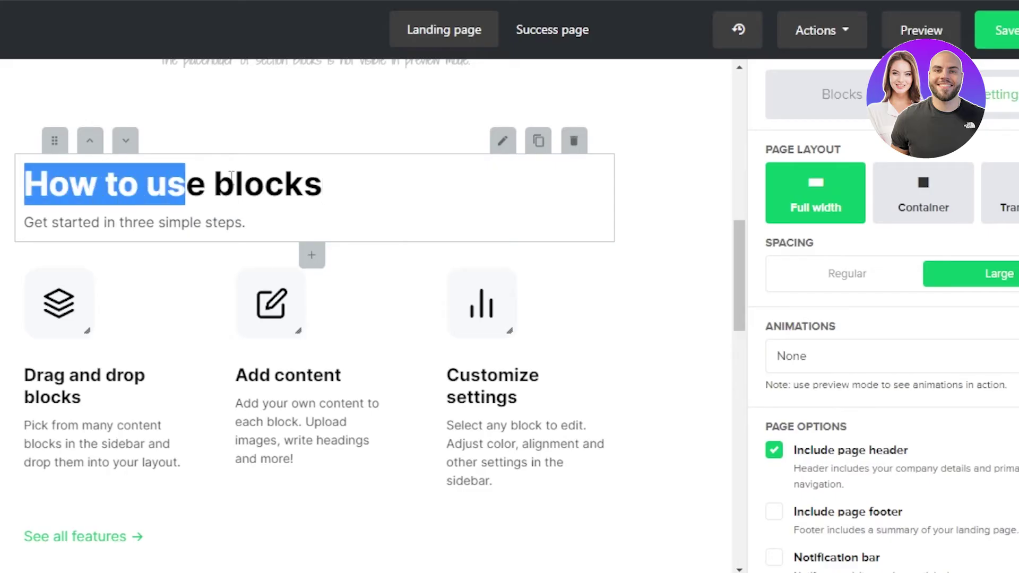
left_click(341, 183)
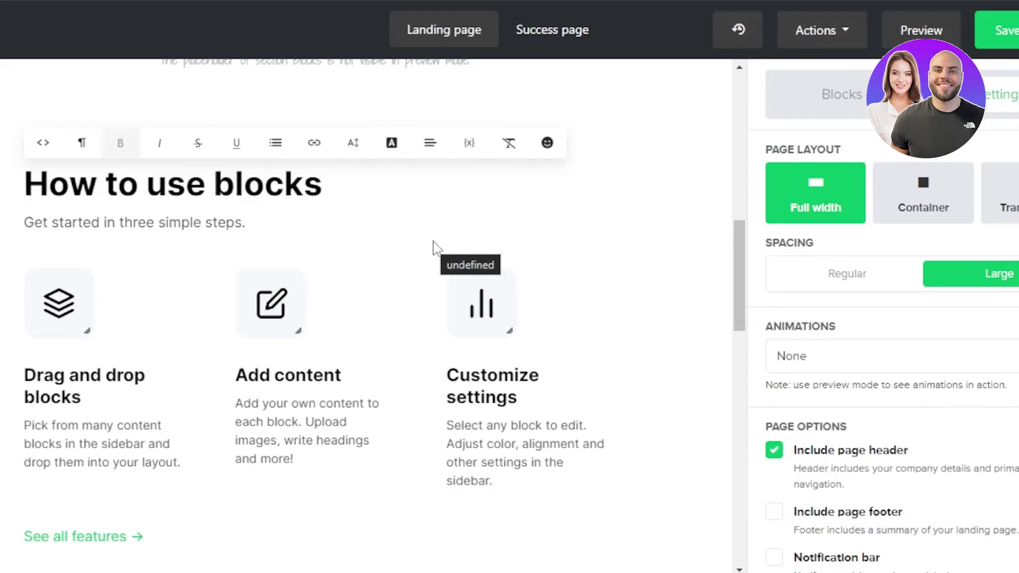
left_click_drag(744, 264, 727, 480)
scroll(727, 481, "down", 1)
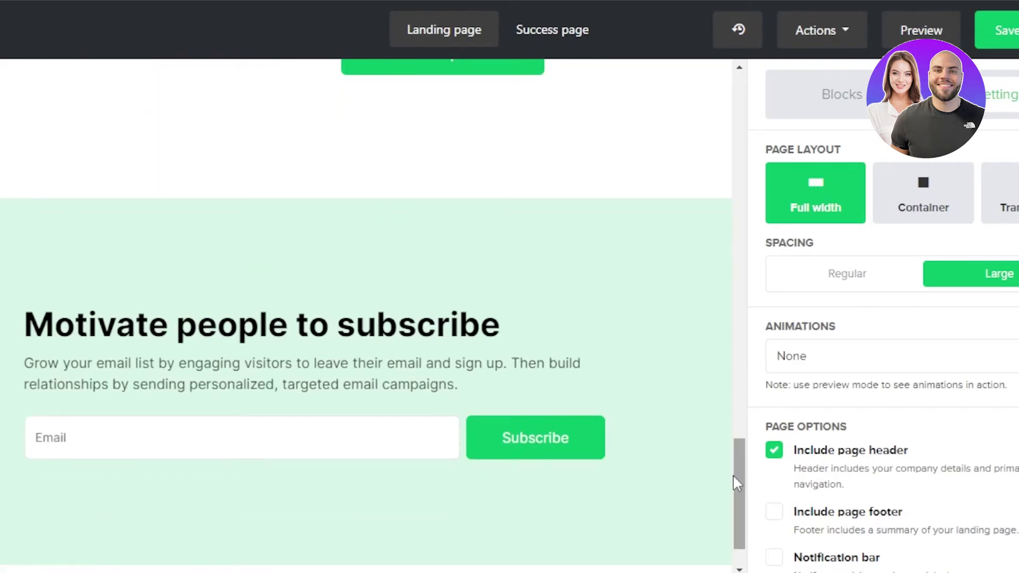
left_click_drag(735, 480, 735, 531)
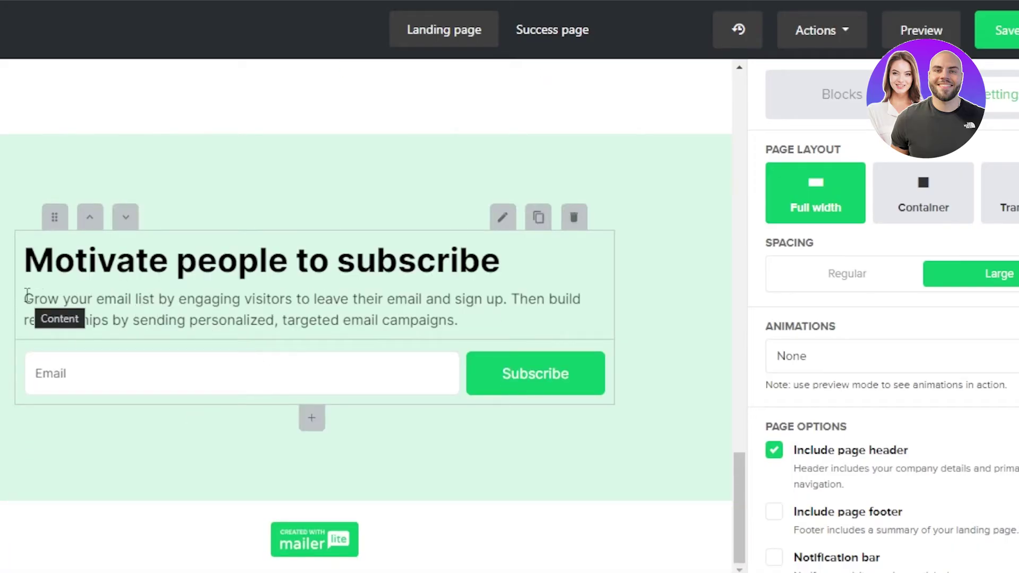
left_click_drag(25, 299, 455, 325)
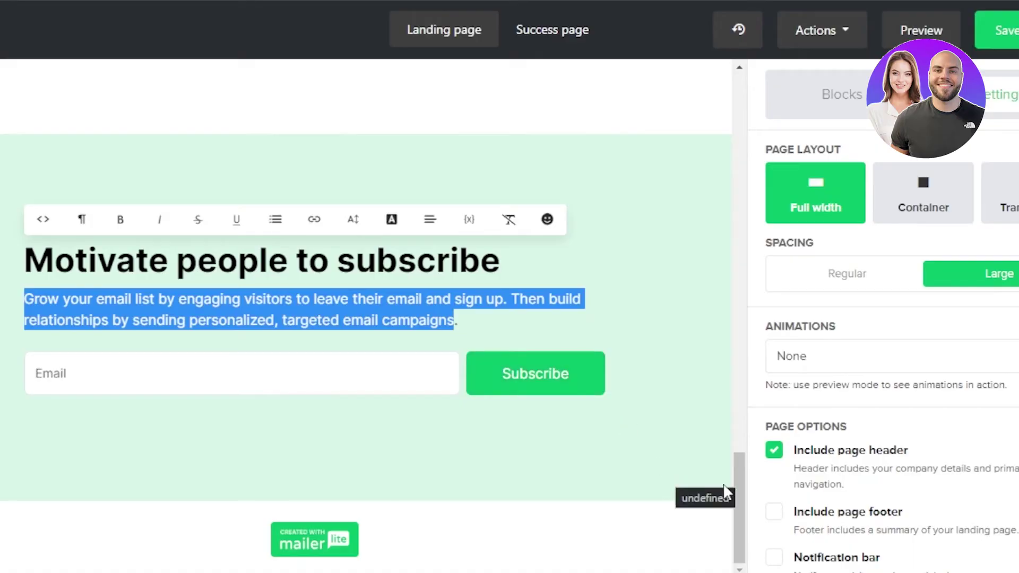
left_click(729, 514)
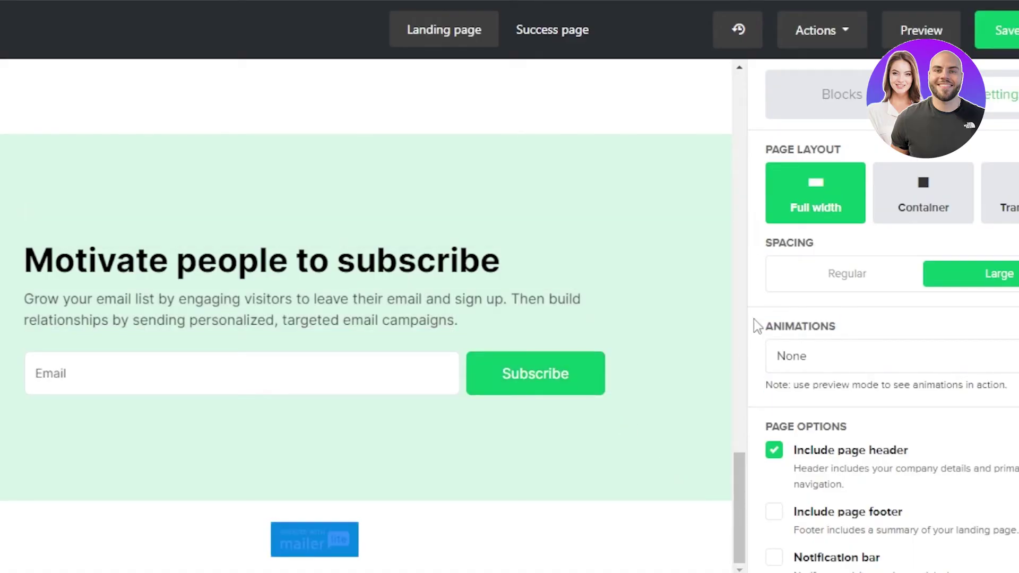
left_click_drag(744, 512, 735, 86)
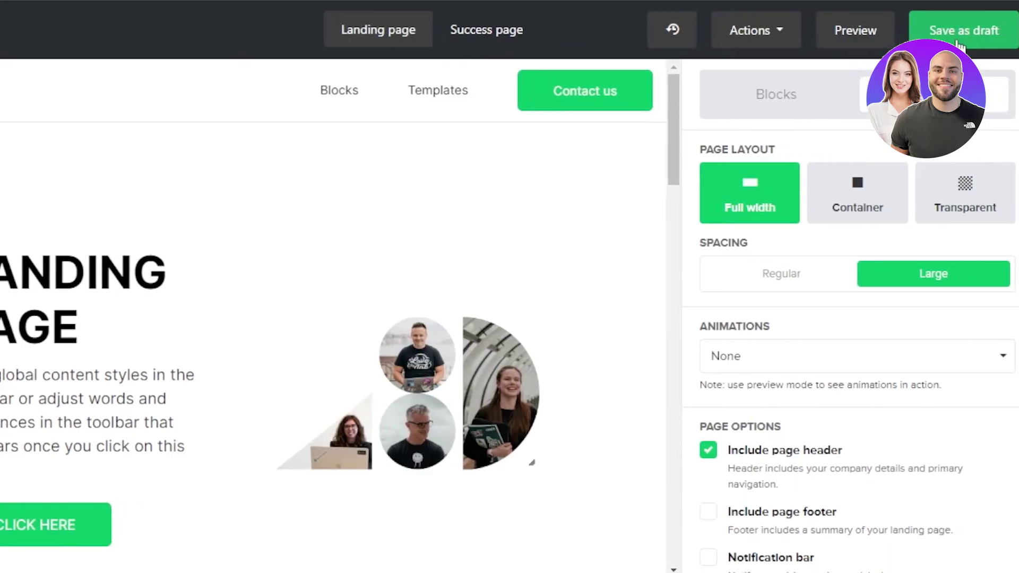
Save the landing page draft and show its Page settings with the subscribepage.io/Yzj9Dy URL.
left_click(959, 43)
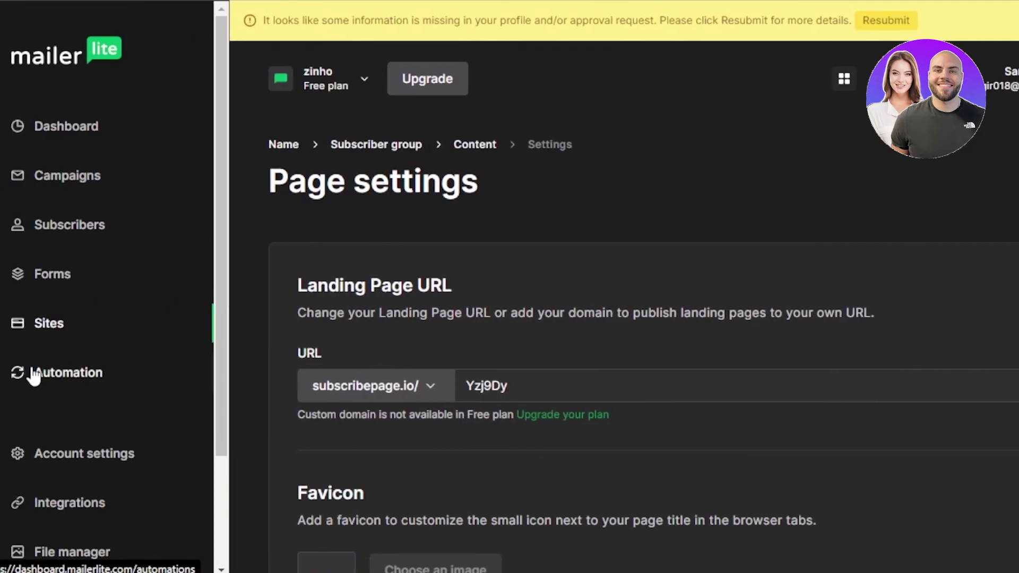
Go to the Automations section and scroll down through the page.
left_click(72, 382)
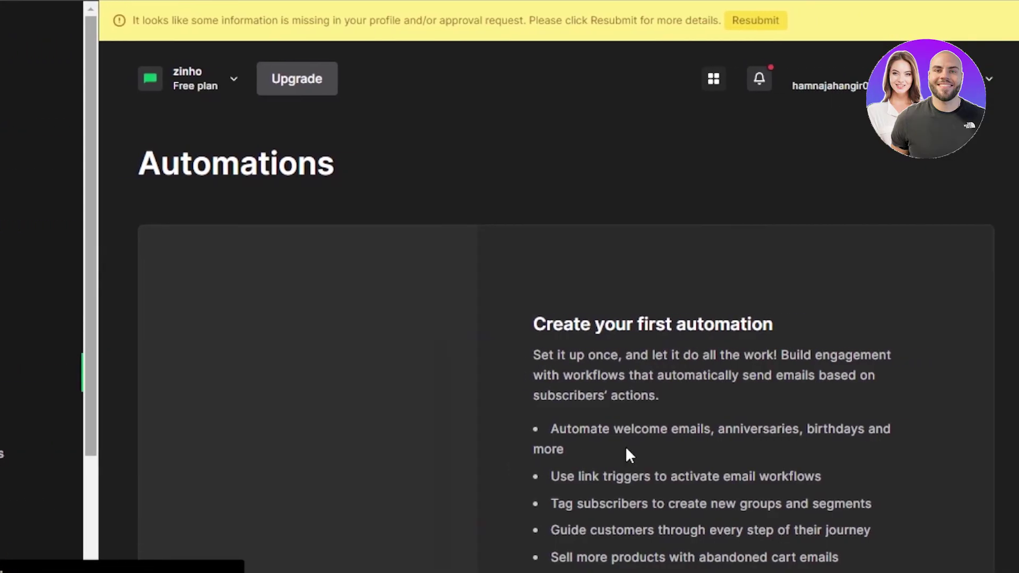
scroll(557, 292, "down", 3)
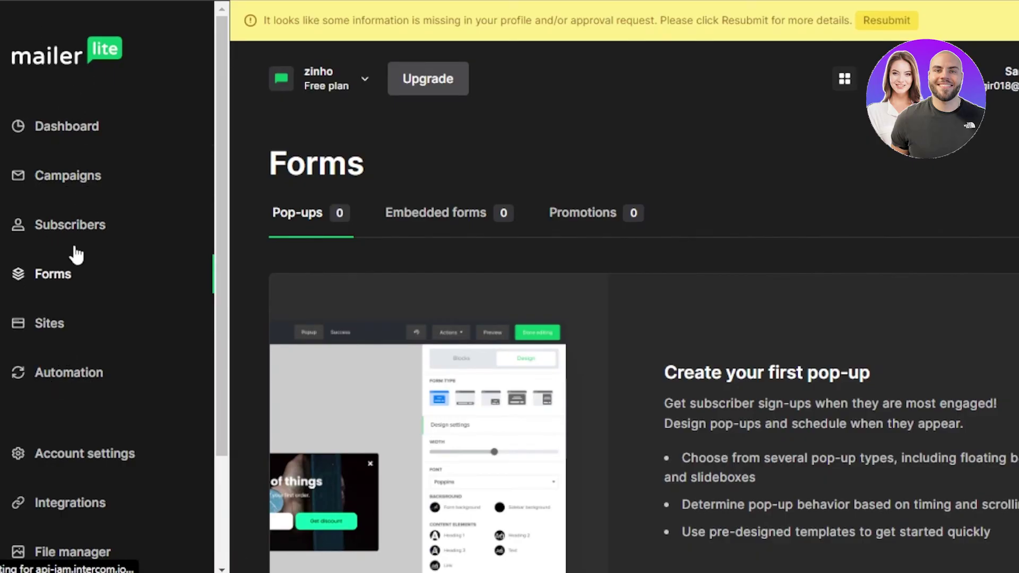
Open All subscribers, which shows one active subscriber.
mouse_move(220, 139)
left_mouse_down()
mouse_move(218, 324)
mouse_move(223, 248)
left_mouse_up()
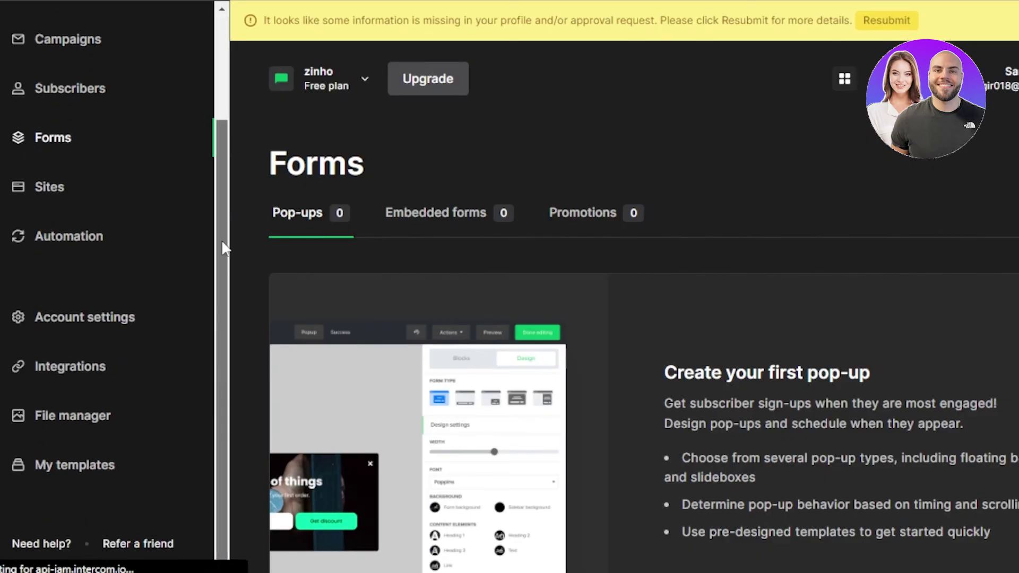
left_click(31, 373)
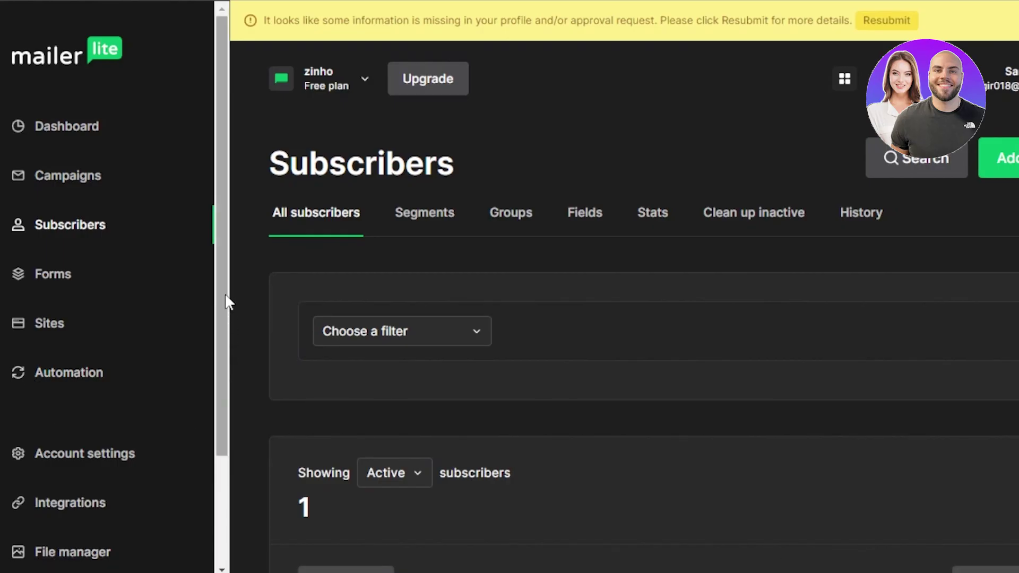
Scroll the sidebar and Subscribers page while heading toward the public mailerlite.com homepage.
mouse_move(227, 302)
left_mouse_down()
mouse_move(219, 425)
mouse_move(243, 173)
left_mouse_up()
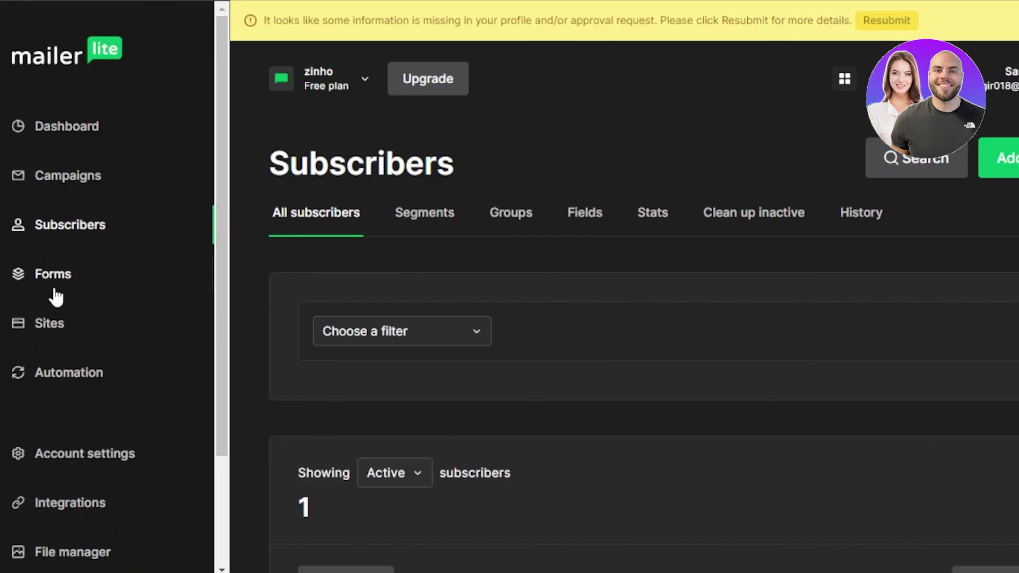
scroll(218, 309, "down", 3)
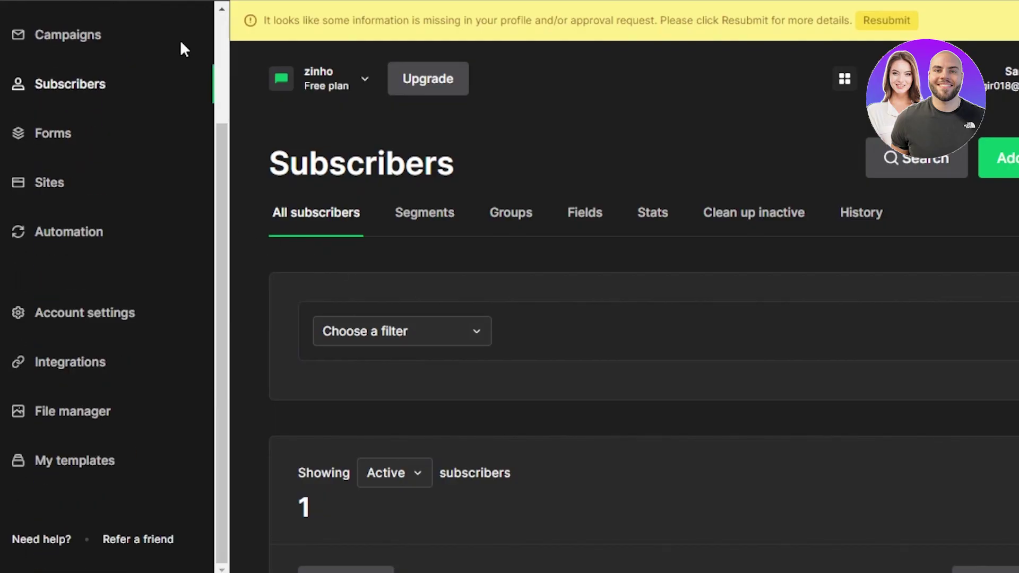